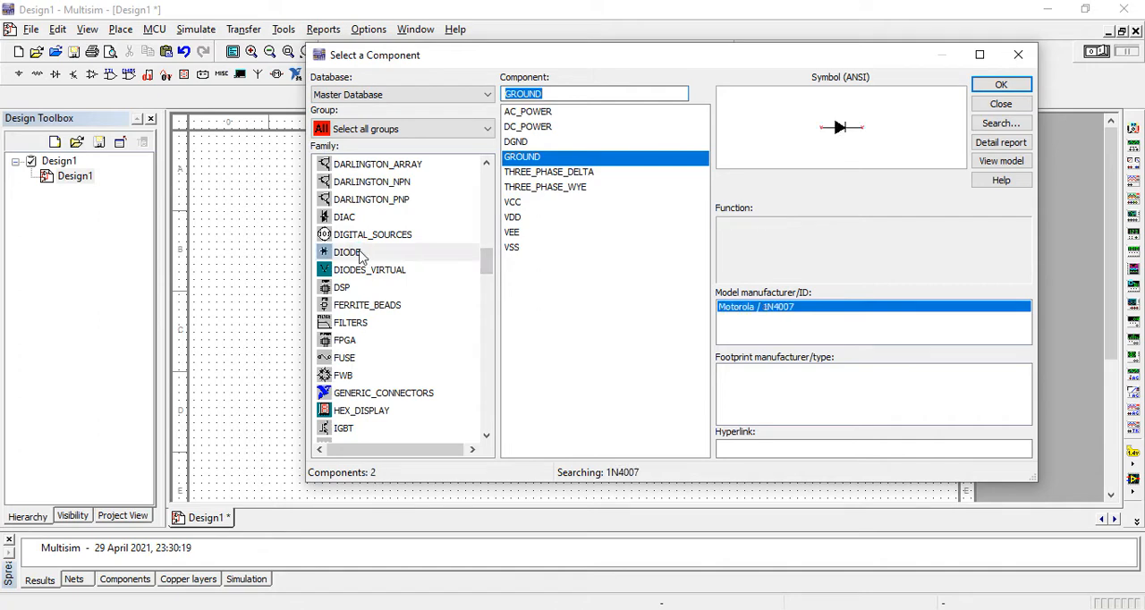
Step: Place a 1N4007 diode and an AC_VOLTAGE source from the SIGNAL_VOLTAGE_SOURCES family on the schematic
double_click(569, 115)
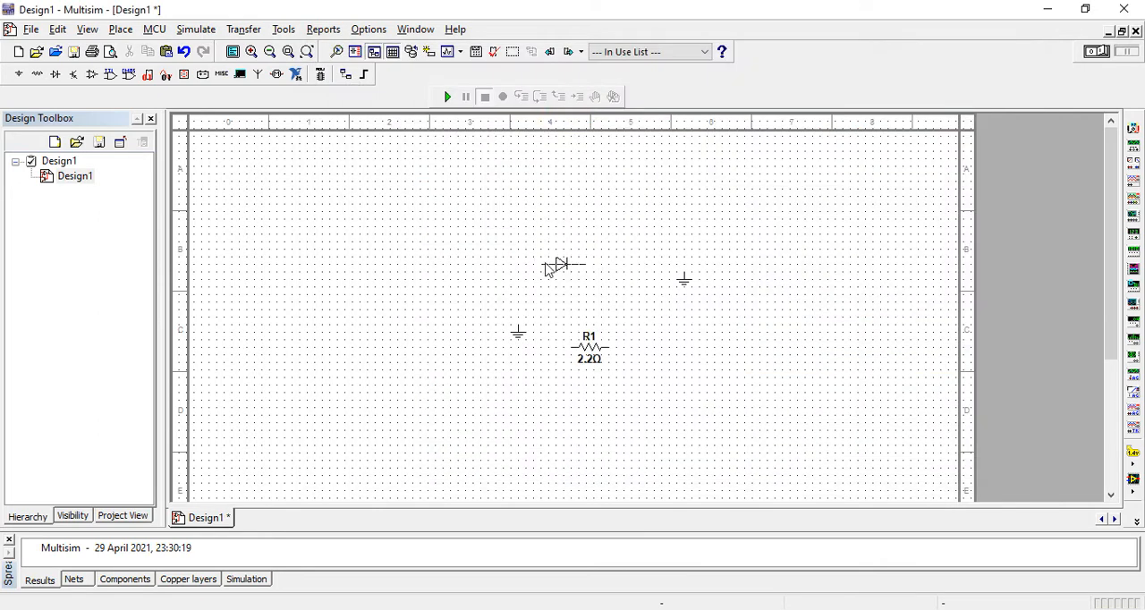
click(545, 265)
drag(487, 261, 495, 389)
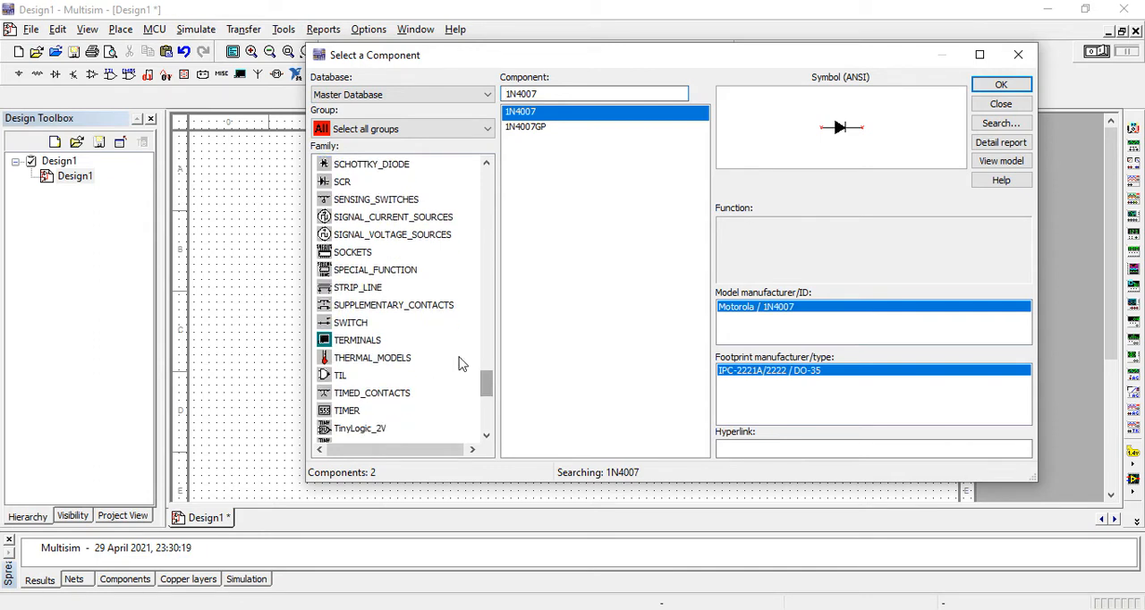
click(408, 236)
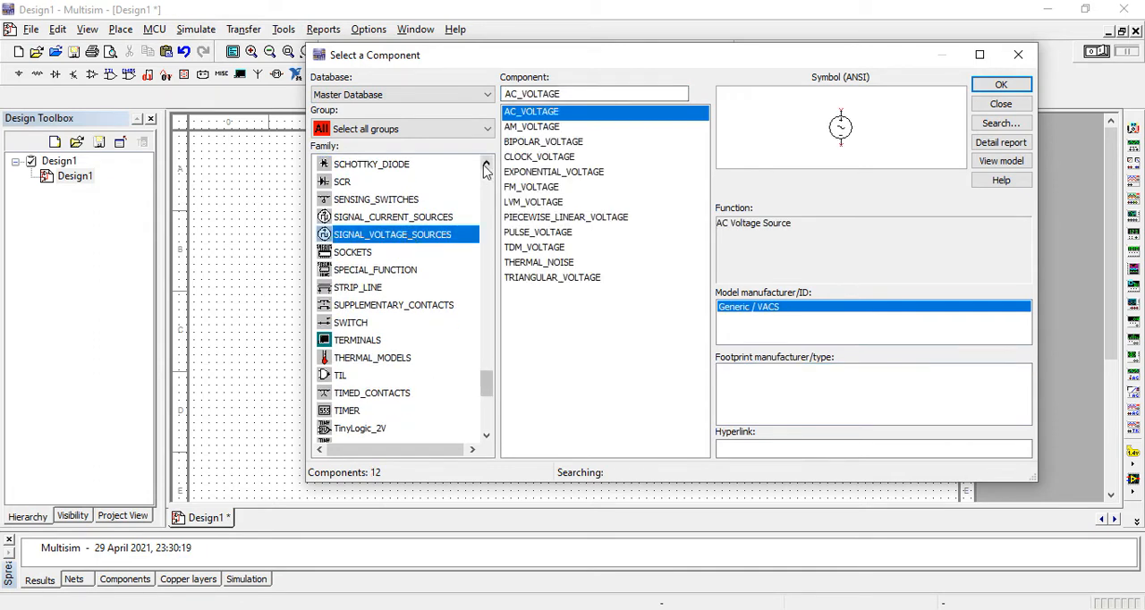
double_click(541, 113)
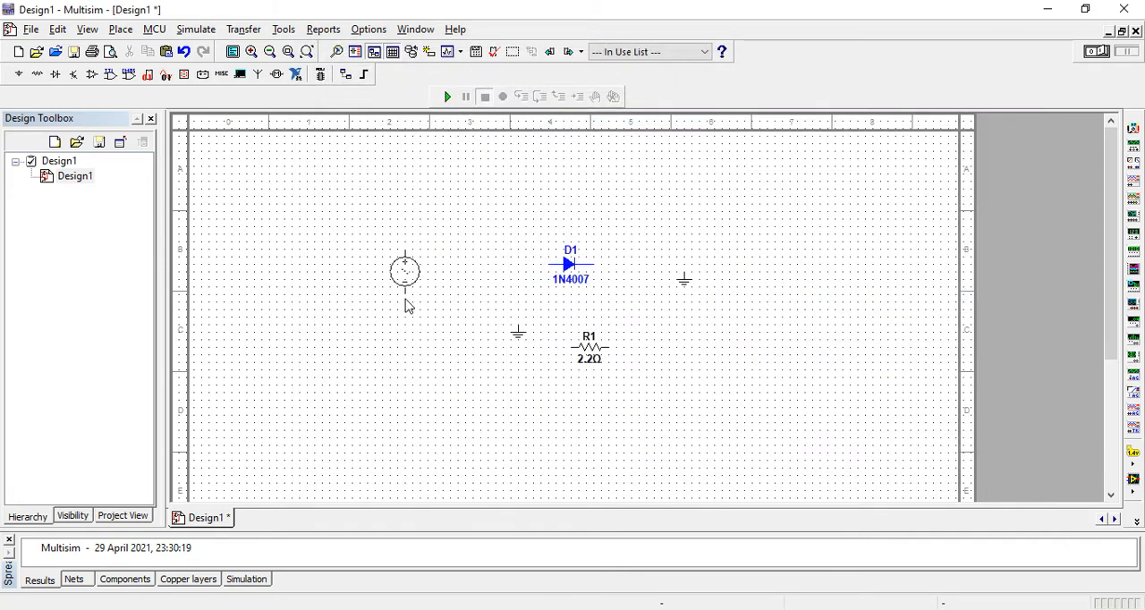
click(408, 317)
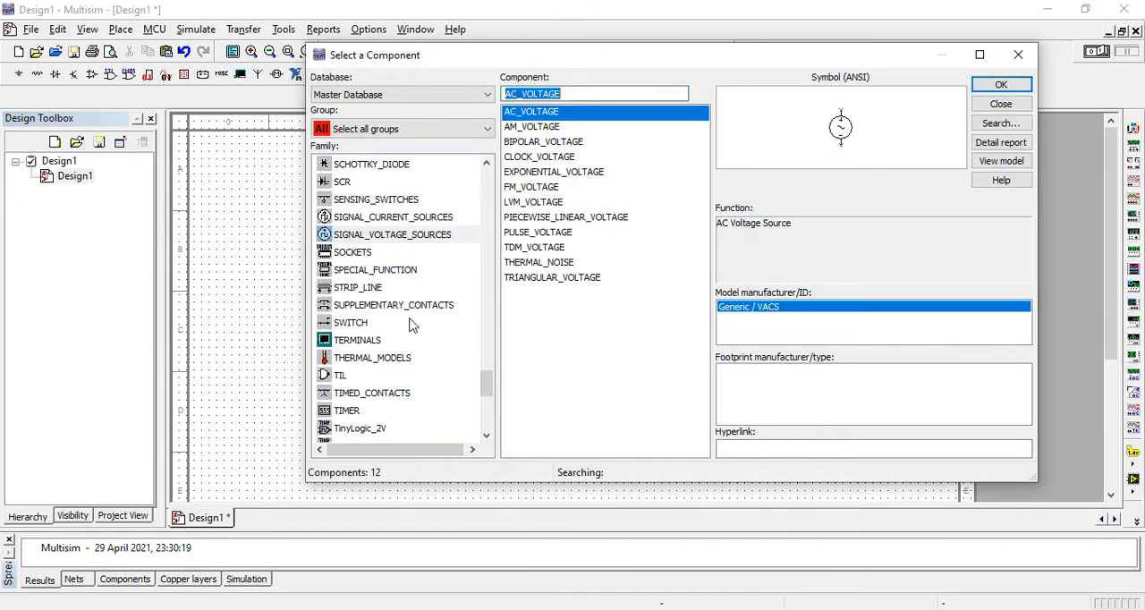
click(1023, 65)
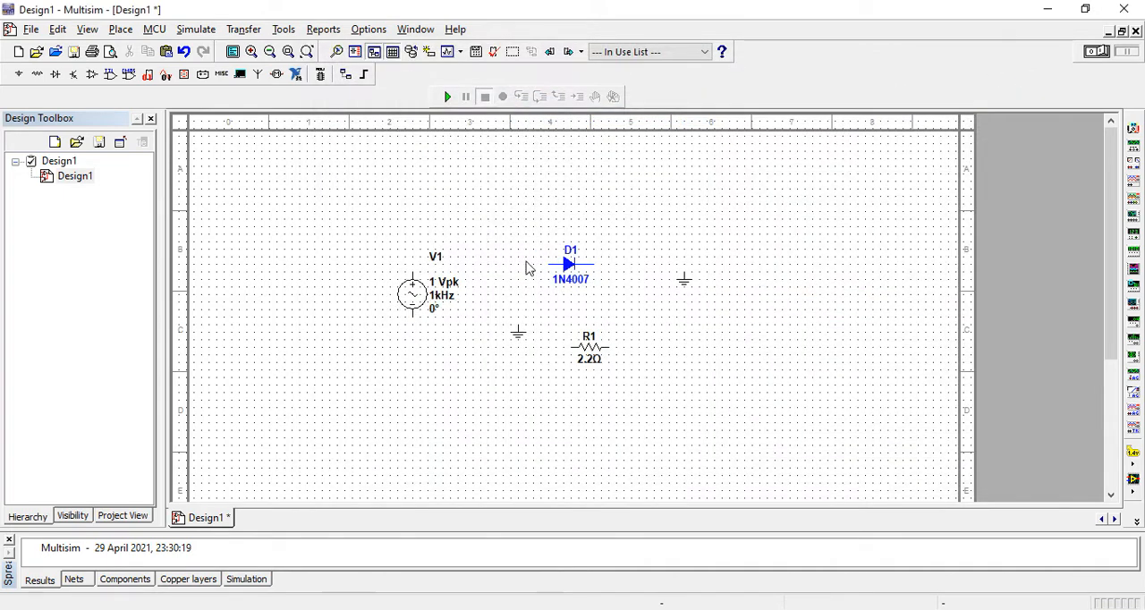
Step: Move diode D1 higher than source V1 and wire V1's positive terminal to the diode's anode
click(563, 259)
drag(563, 259, 541, 229)
click(412, 274)
click(536, 235)
click(578, 351)
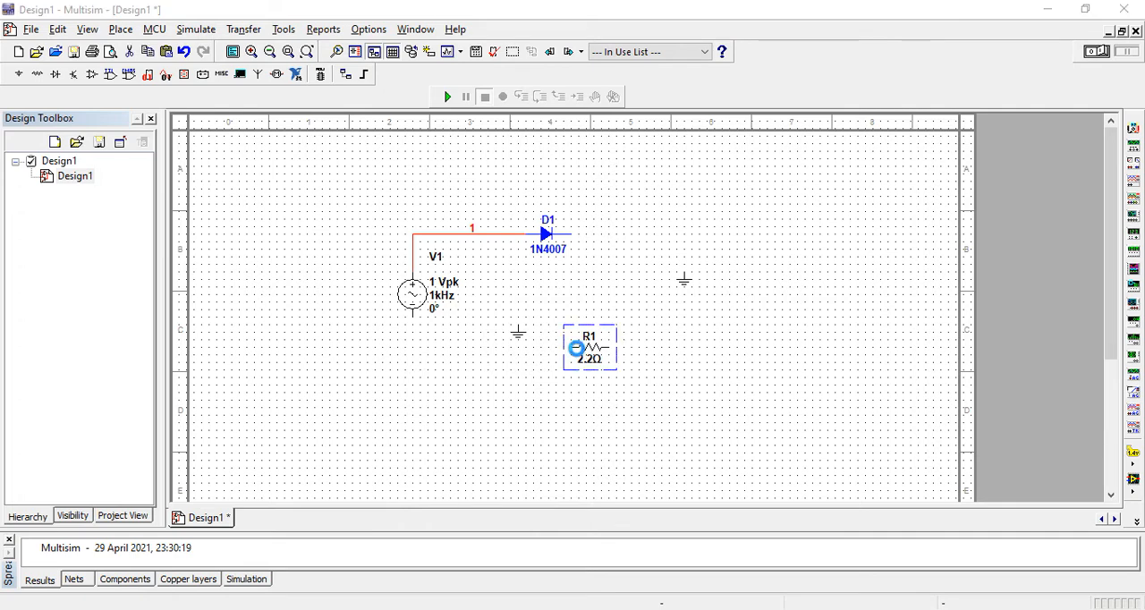
double_click(575, 348)
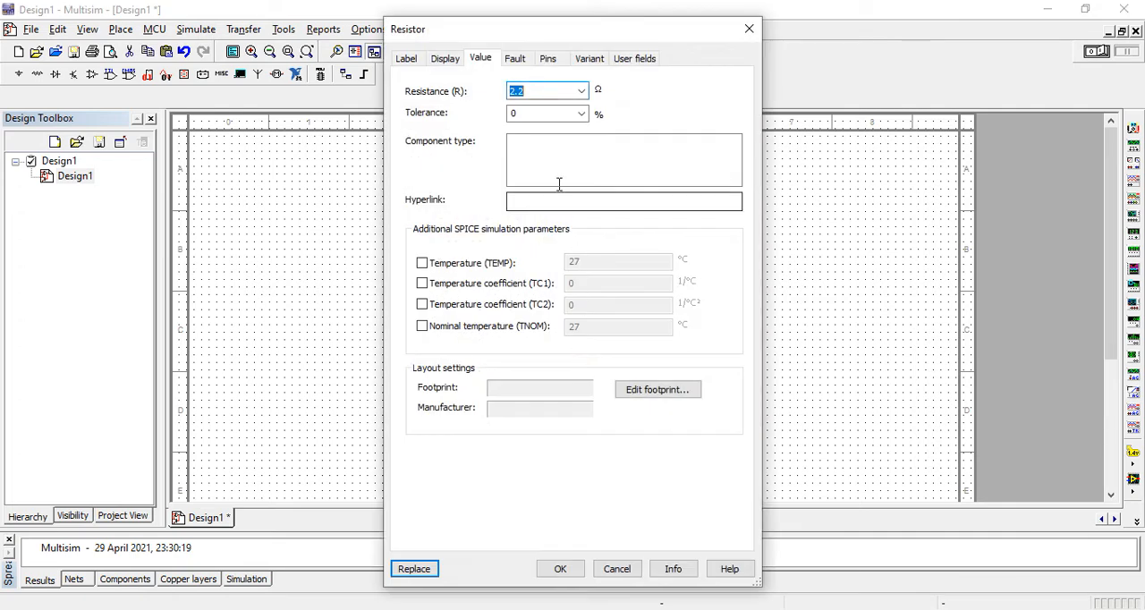
click(750, 29)
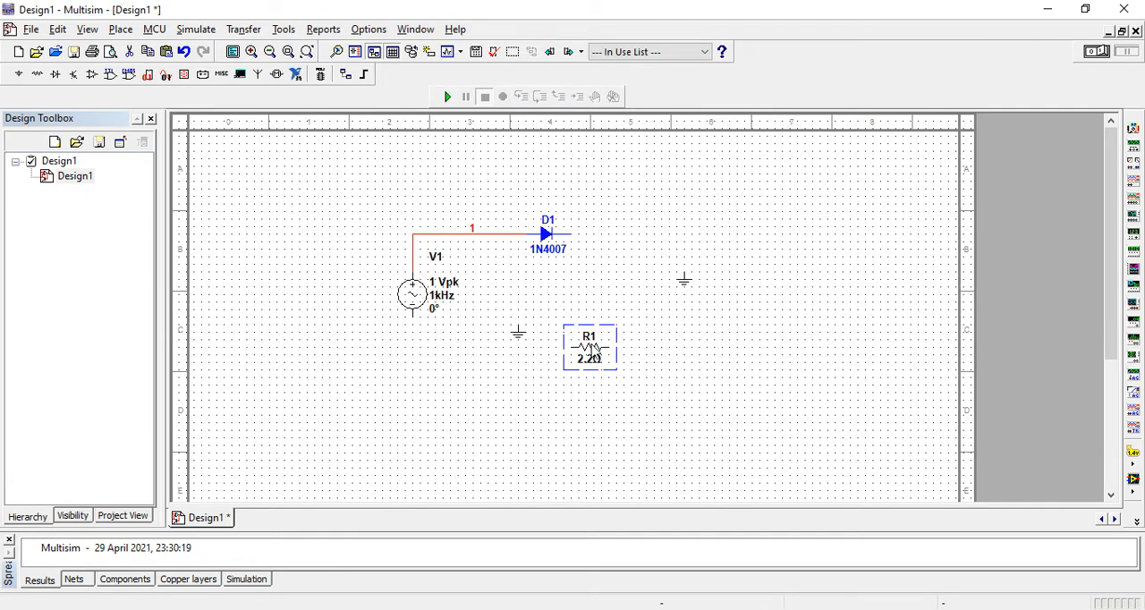
Step: Rotate resistor R1 90° clockwise beside the diode's output and wire its upper end to the diode's cathode
right_click(589, 356)
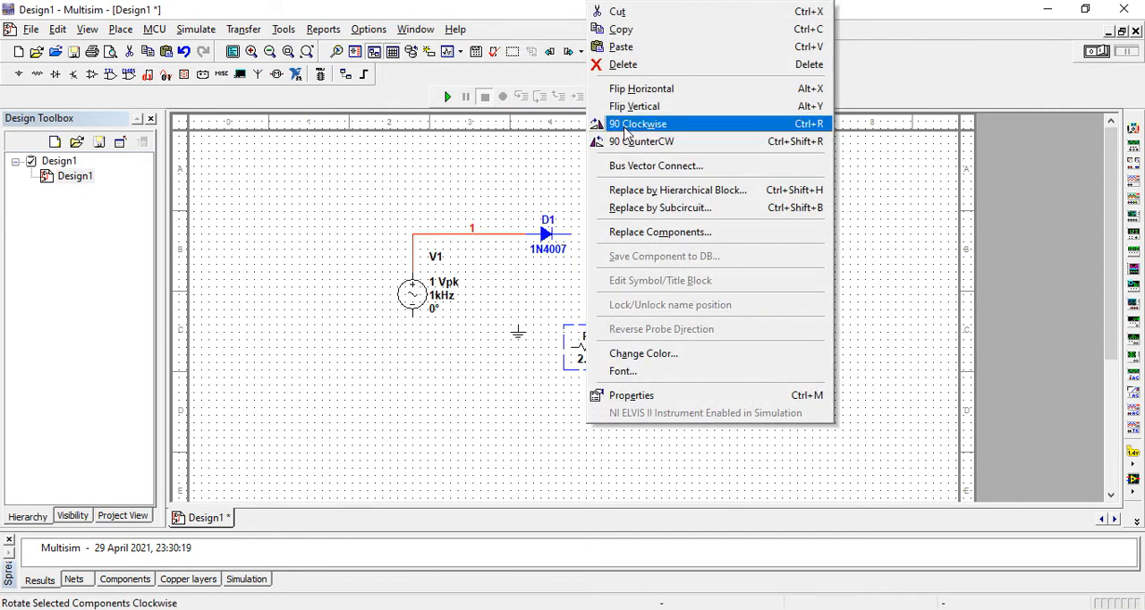
click(626, 124)
drag(591, 337, 620, 284)
click(569, 234)
click(615, 281)
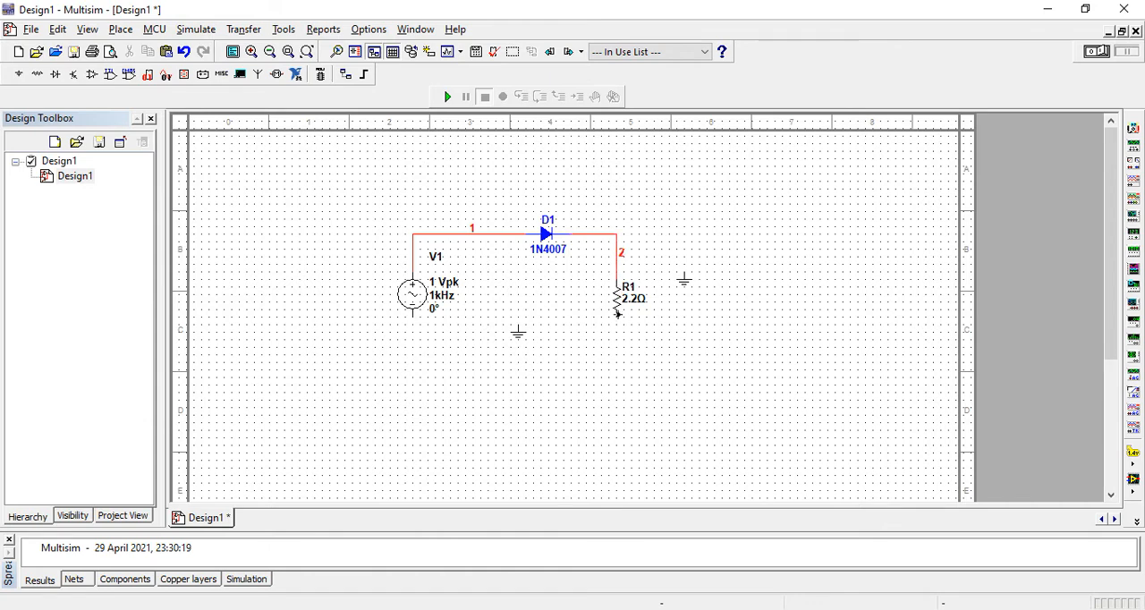
Step: Complete the return wire from V1's negative terminal to R1's lower end and connect it to the ground symbol beneath
drag(519, 332, 521, 366)
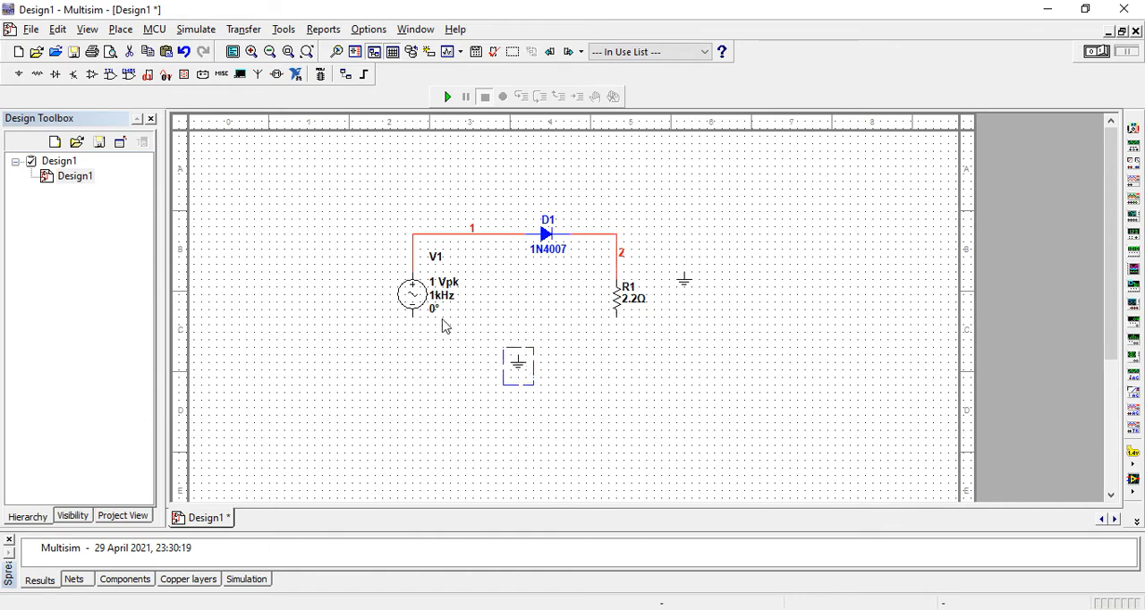
click(412, 328)
click(414, 316)
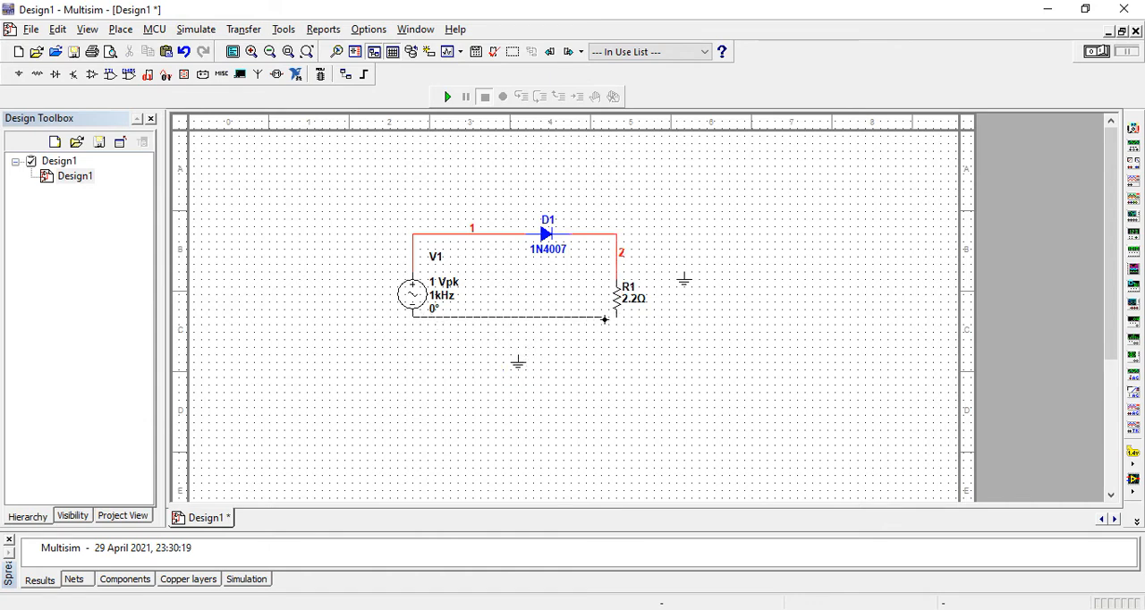
click(615, 318)
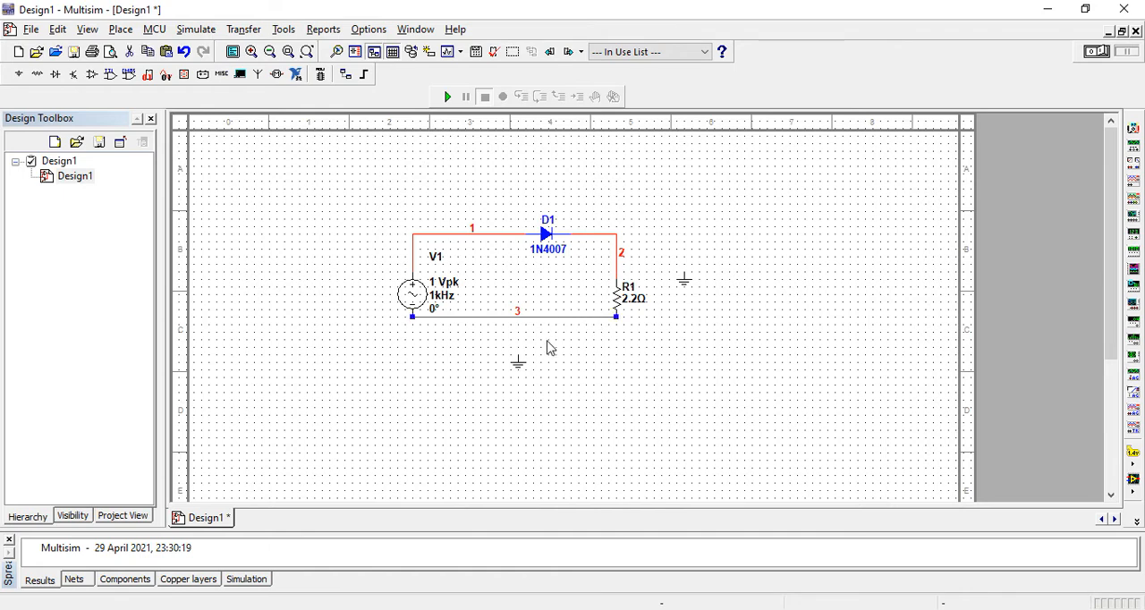
drag(540, 319, 537, 346)
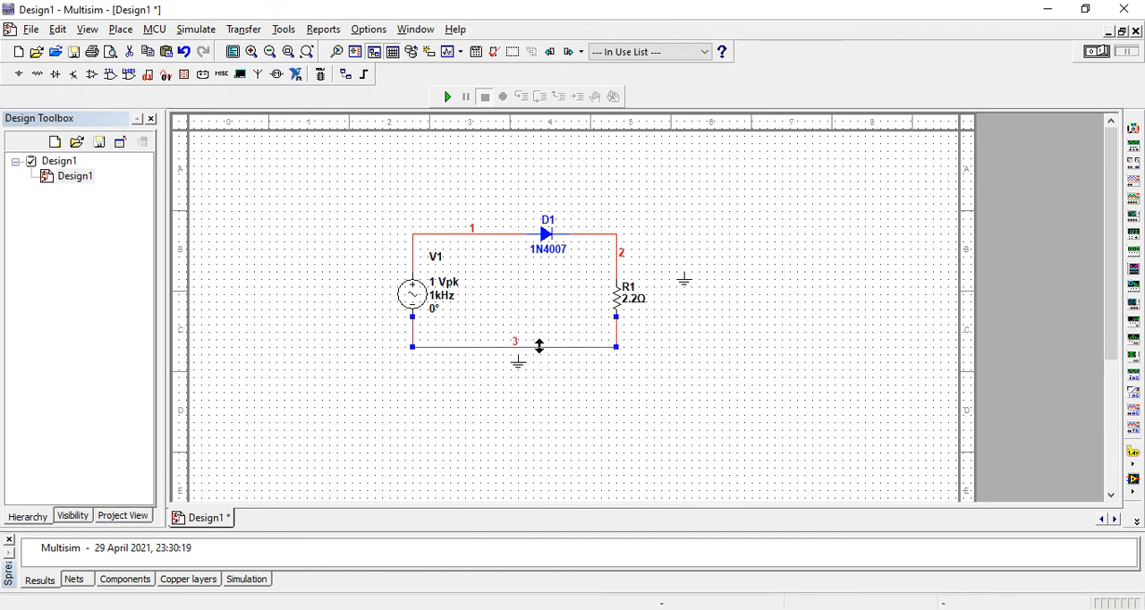
click(514, 346)
Step: Place a two-channel oscilloscope beside the circuit and wire channel A between the diode-resistor node and the second ground, moved just beneath the instrument
click(1132, 181)
click(747, 246)
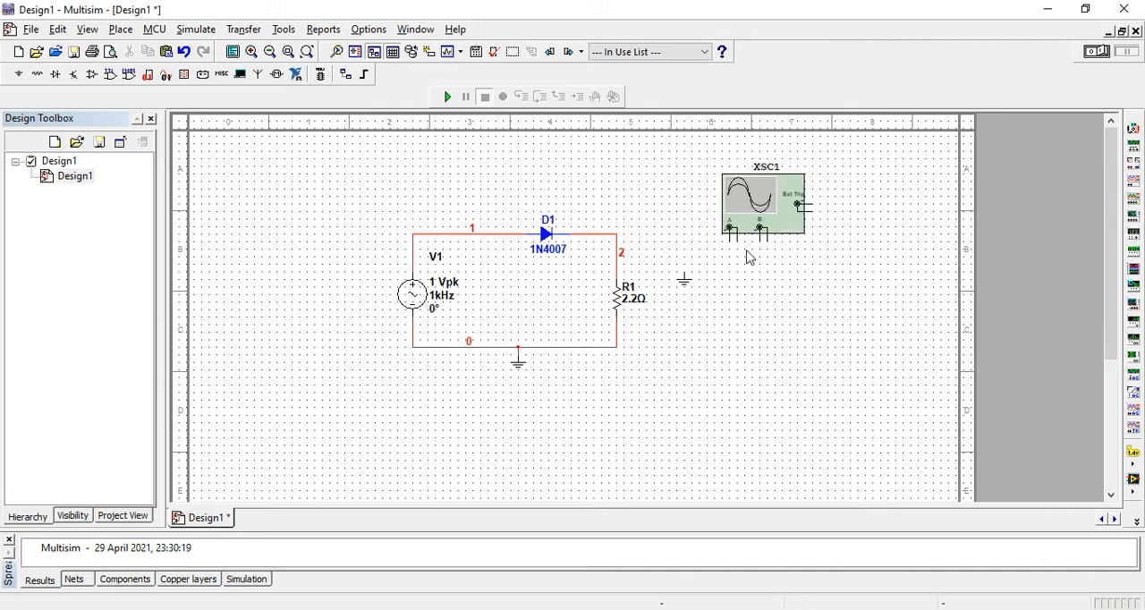
click(728, 239)
click(617, 239)
click(686, 268)
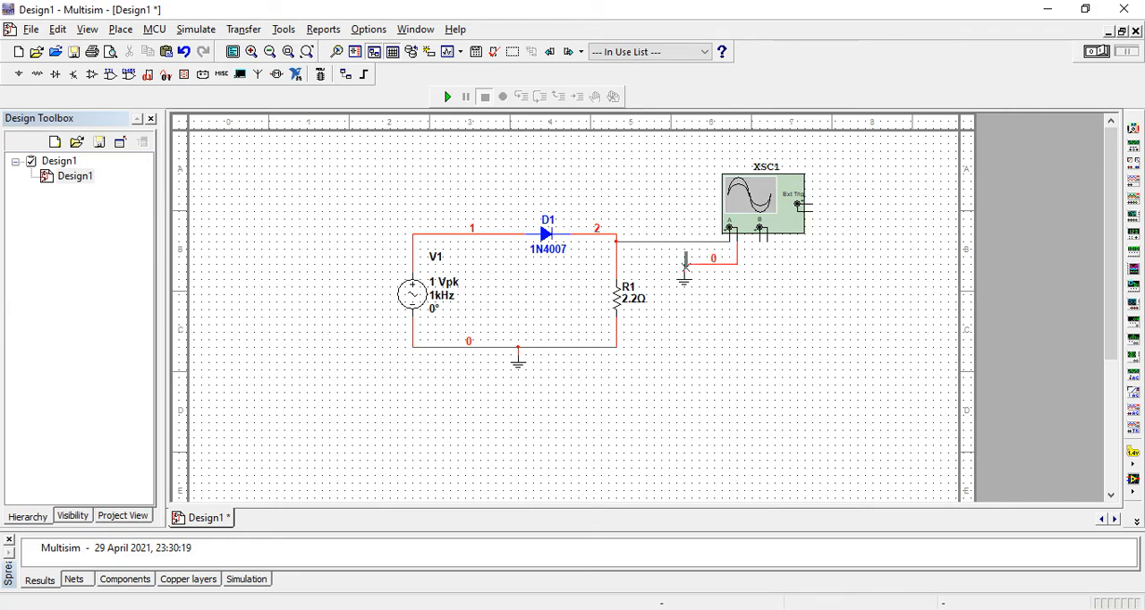
drag(689, 285, 752, 288)
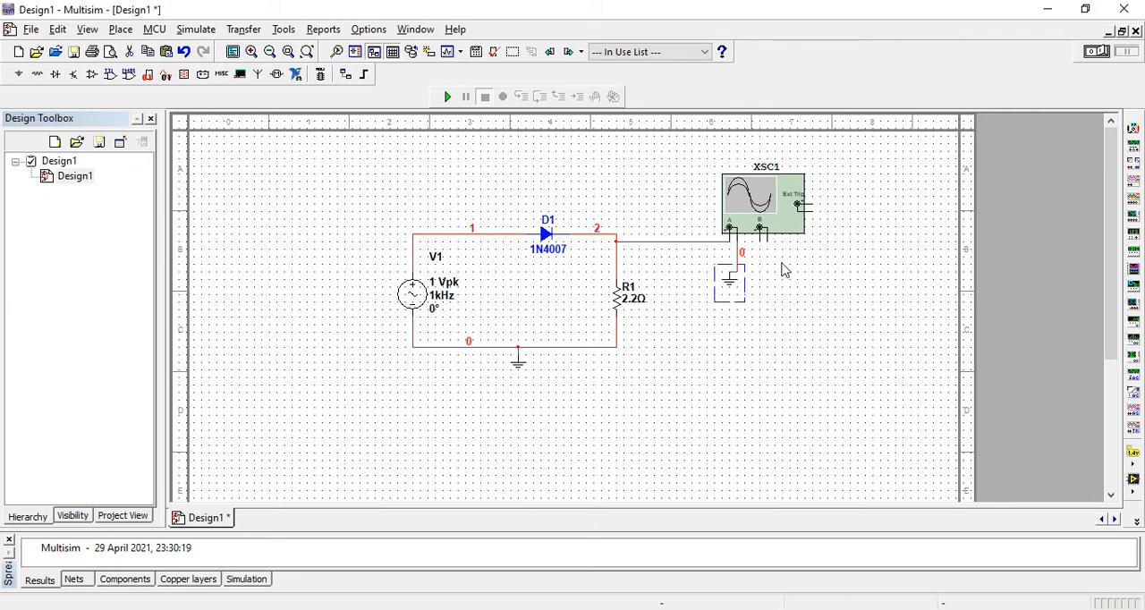
Step: Wire the oscilloscope's positive channel B terminal to the source side of the diode, routing the wire above the circuit and around the instrument
click(759, 232)
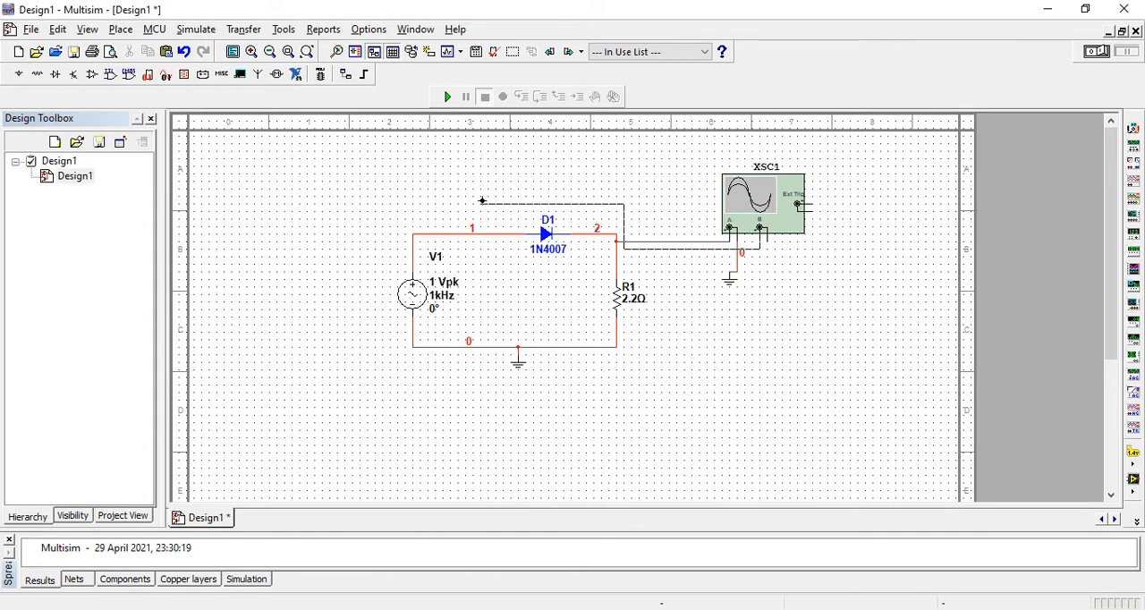
click(425, 236)
drag(657, 250, 659, 158)
click(758, 190)
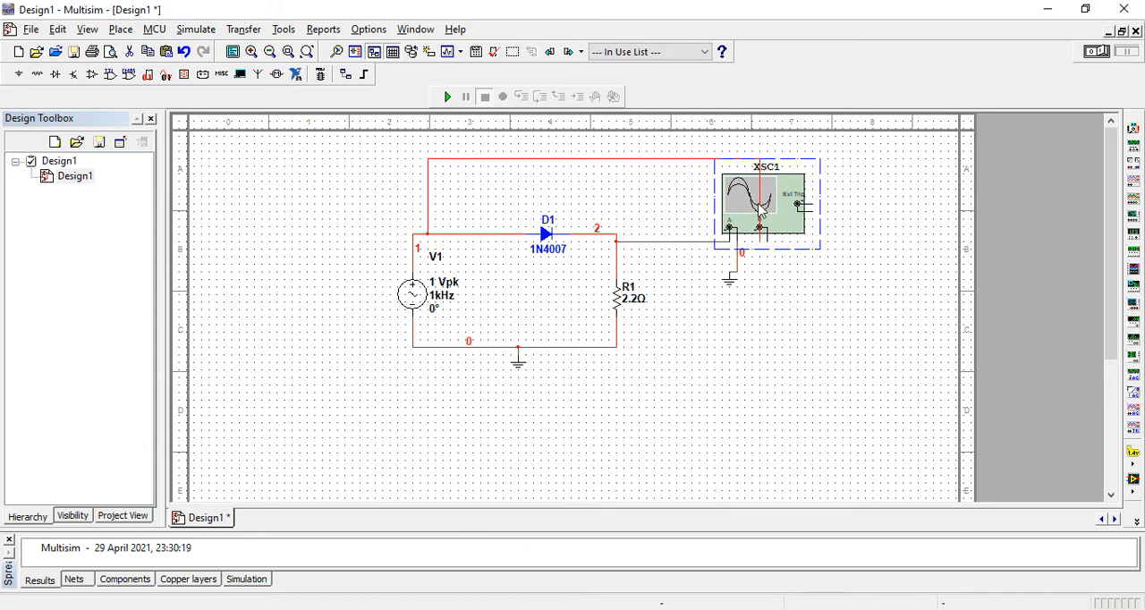
click(684, 189)
drag(760, 183, 838, 187)
Step: Change the net colour of the channel B input wire to blue
right_click(660, 159)
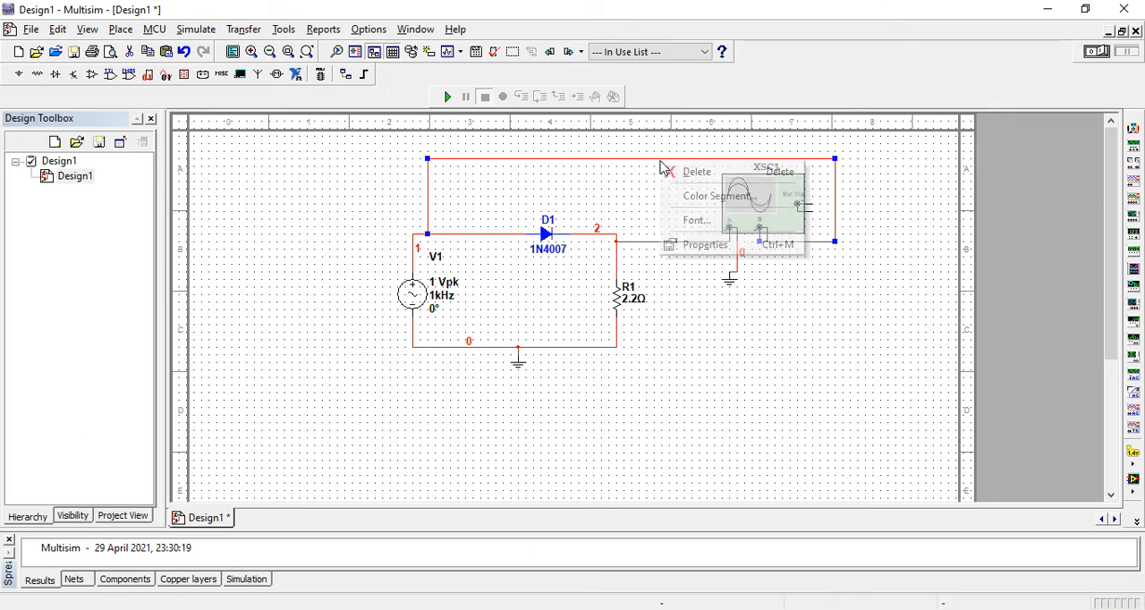
click(696, 244)
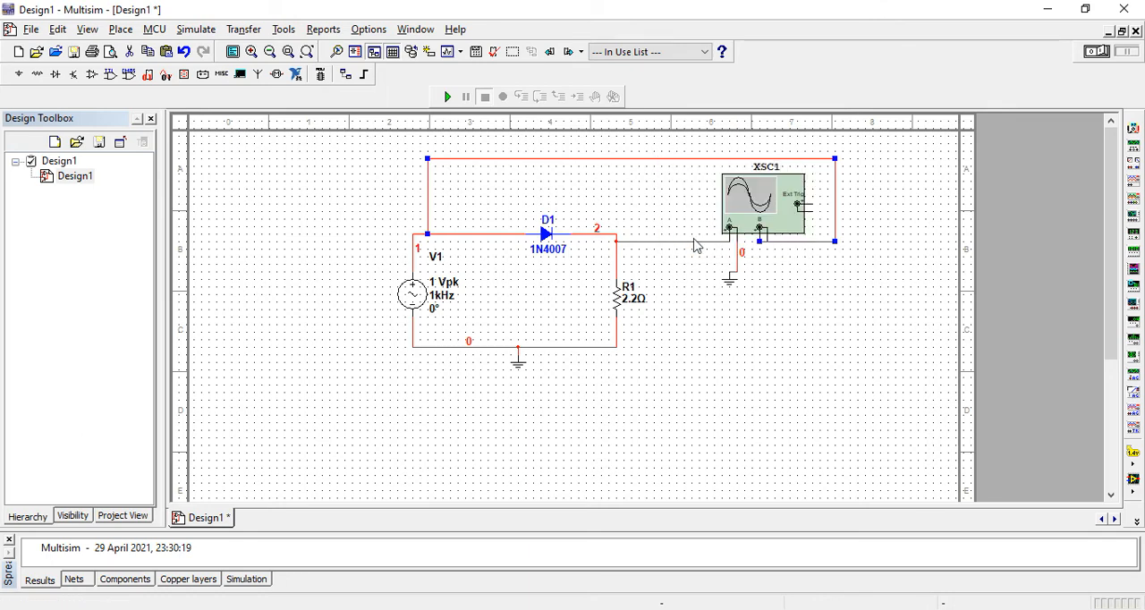
click(520, 242)
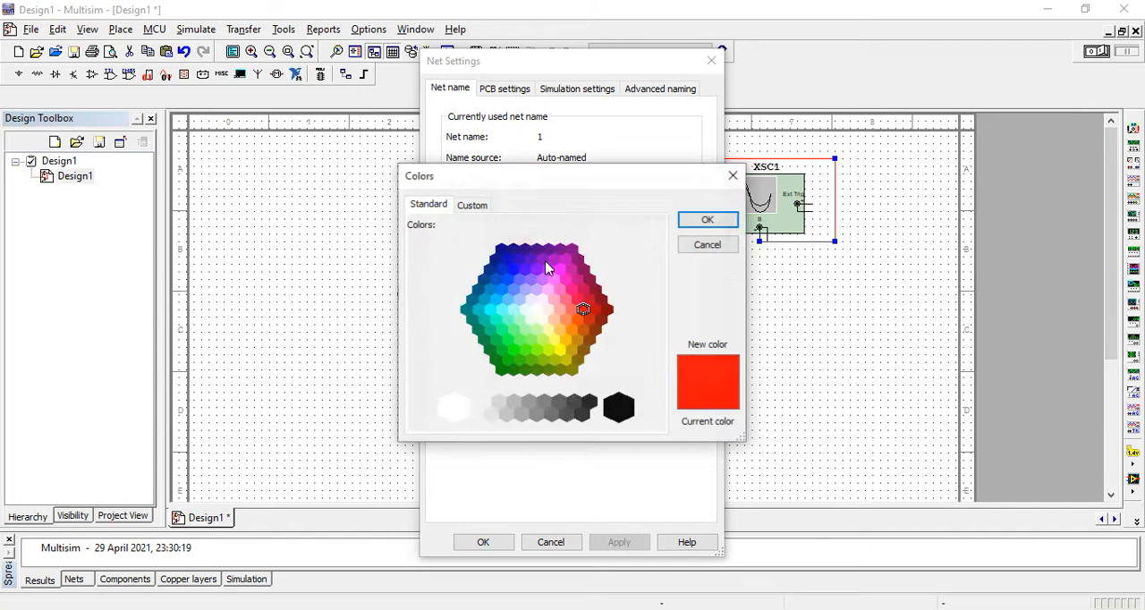
click(512, 269)
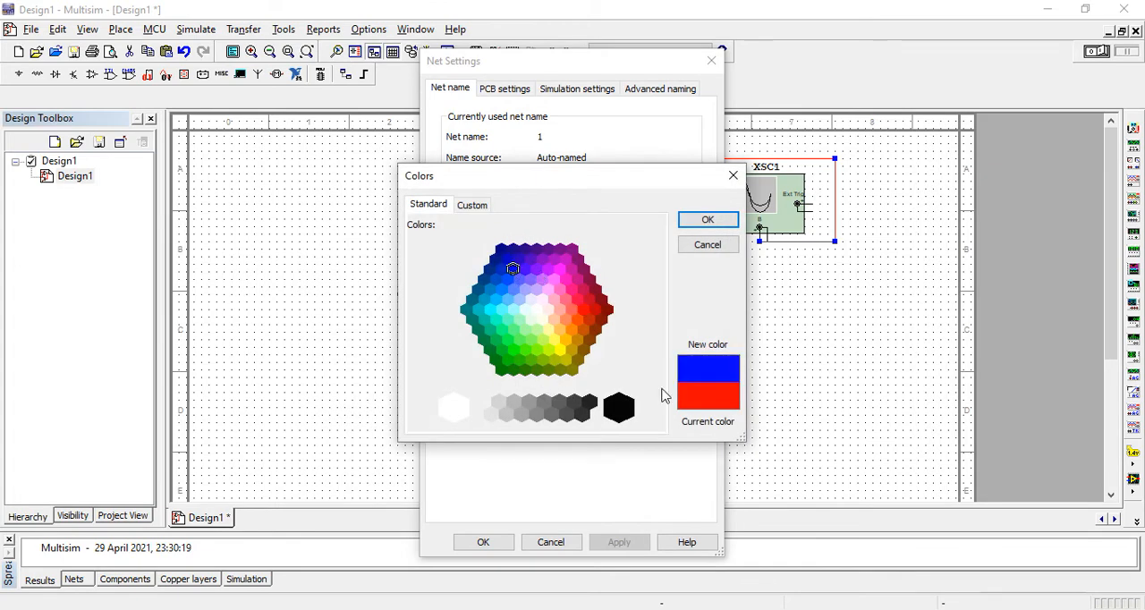
click(689, 220)
click(483, 542)
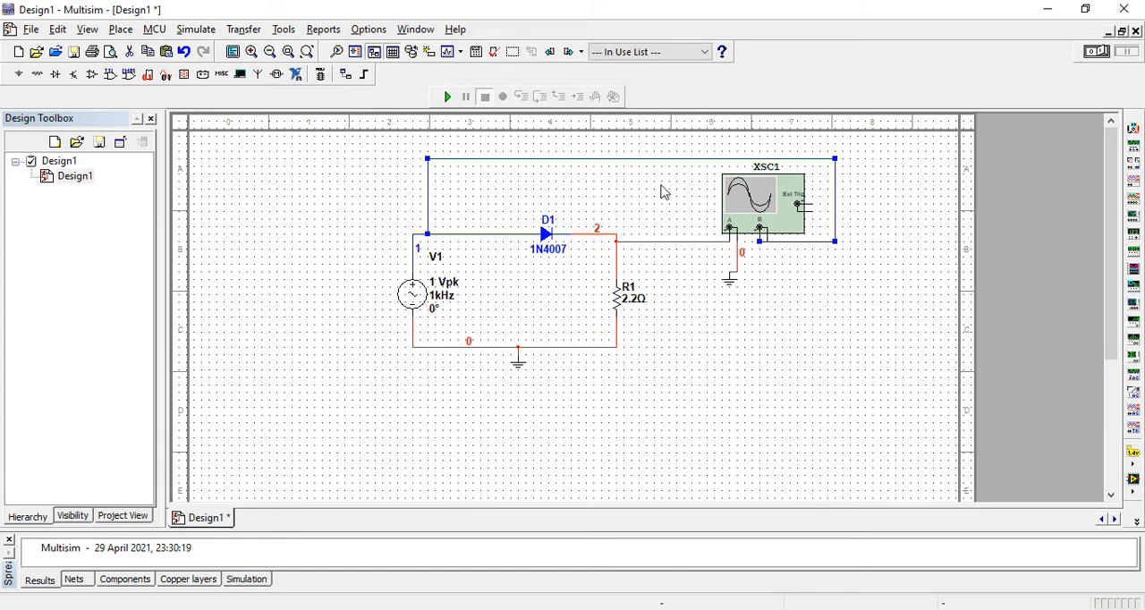
Step: Wire the oscilloscope's negative channel B terminal to the ground wire of channel A
click(765, 237)
click(731, 271)
click(770, 253)
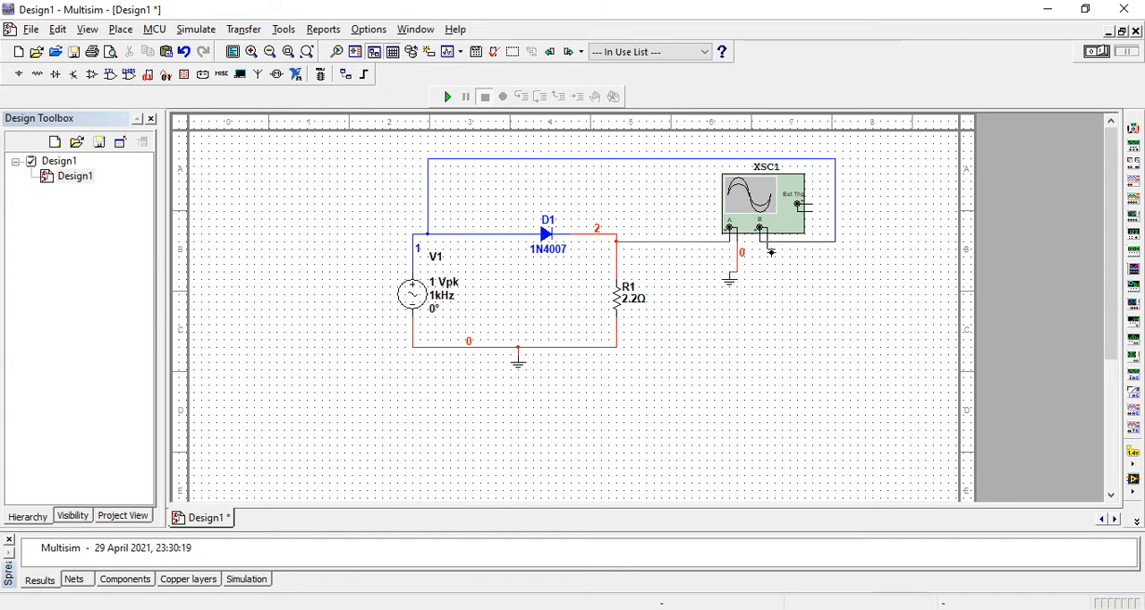
click(737, 263)
Step: Set the frequency of AC voltage source V1 to 100 Hz
double_click(445, 295)
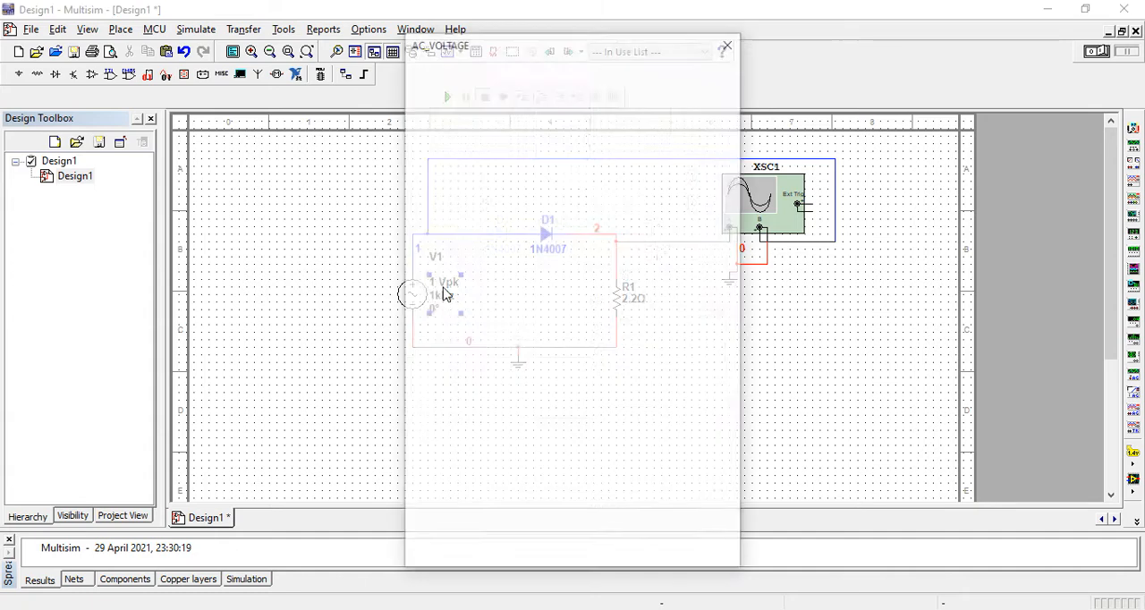
click(718, 155)
click(609, 148)
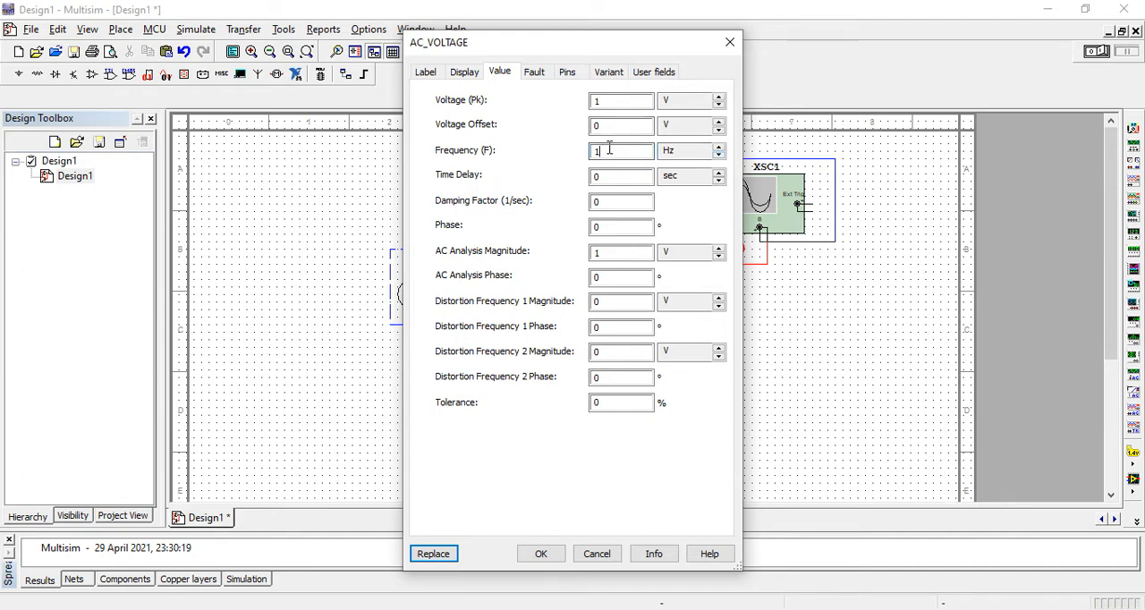
click(541, 553)
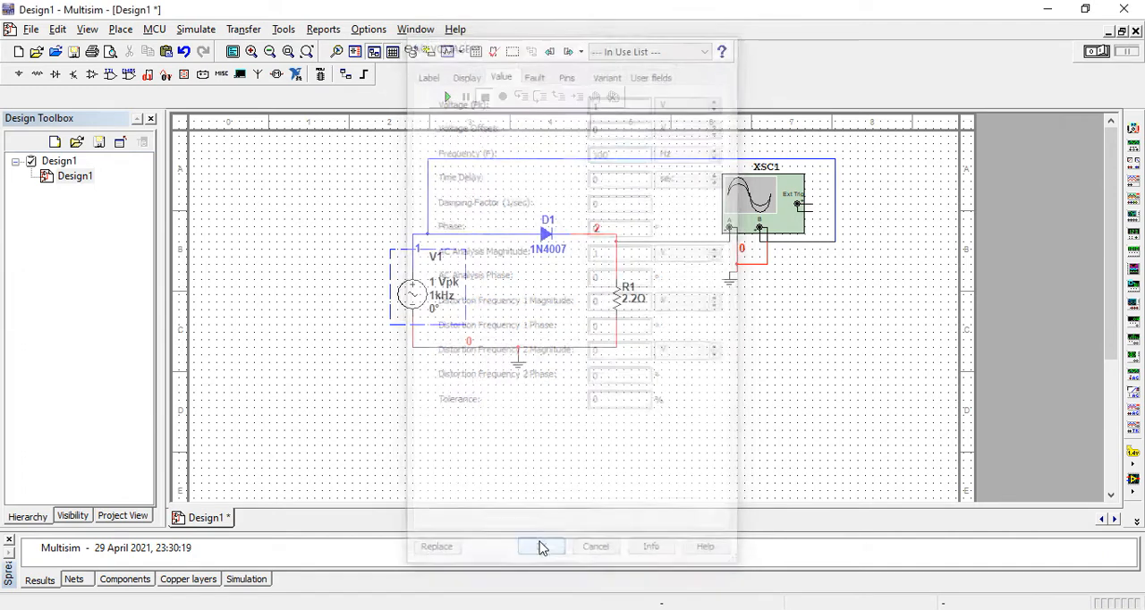
Step: Run the simulation and show the oscilloscope's waveforms with the display background reversed to white
click(447, 95)
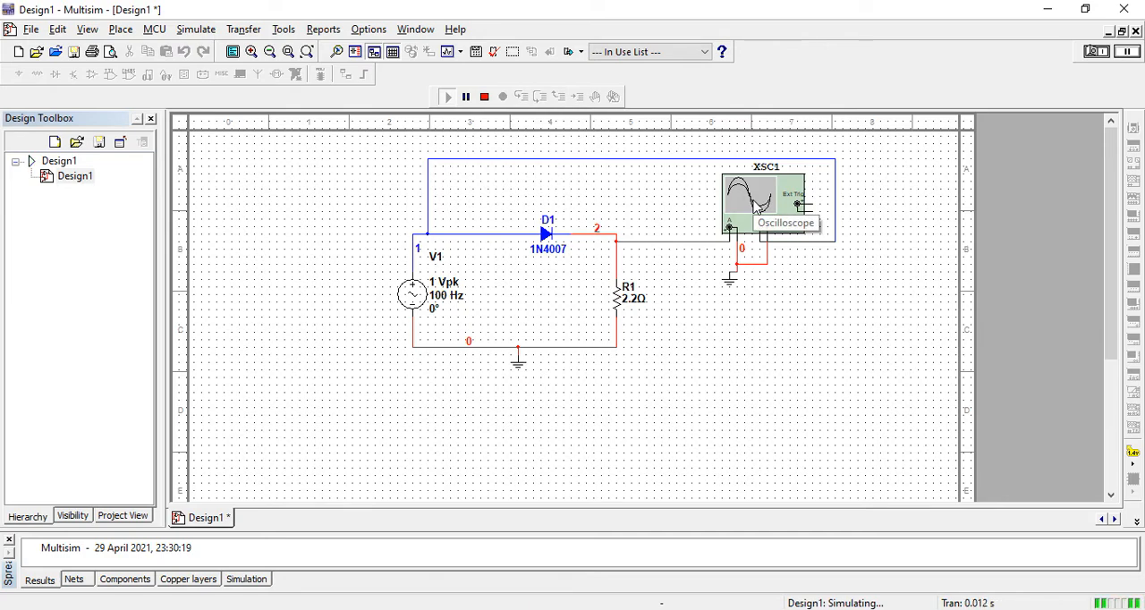
double_click(754, 206)
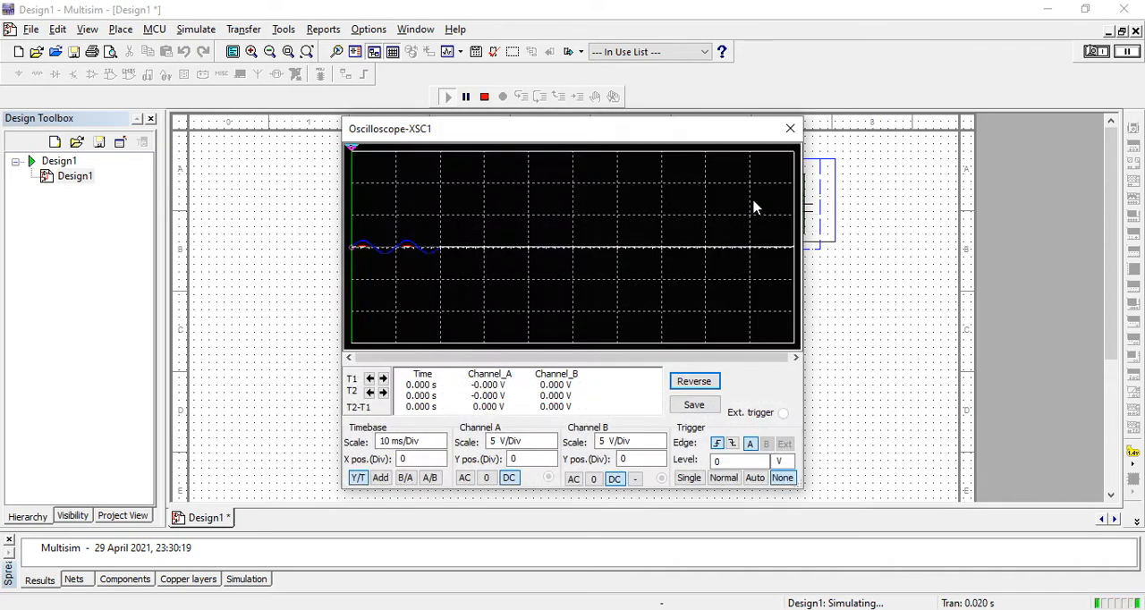
click(705, 382)
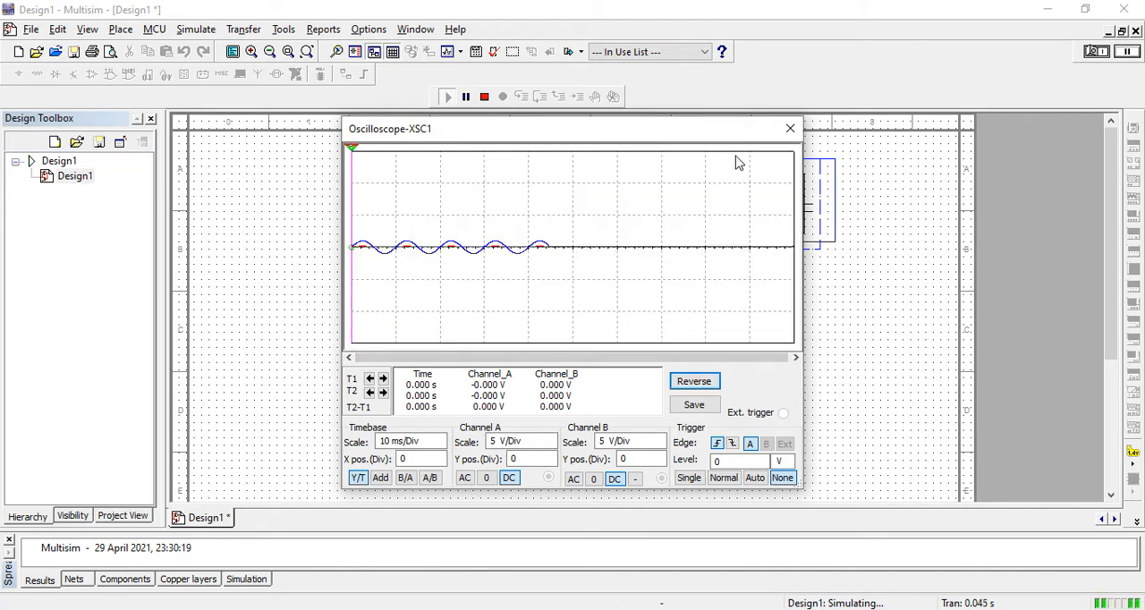
right_click(468, 216)
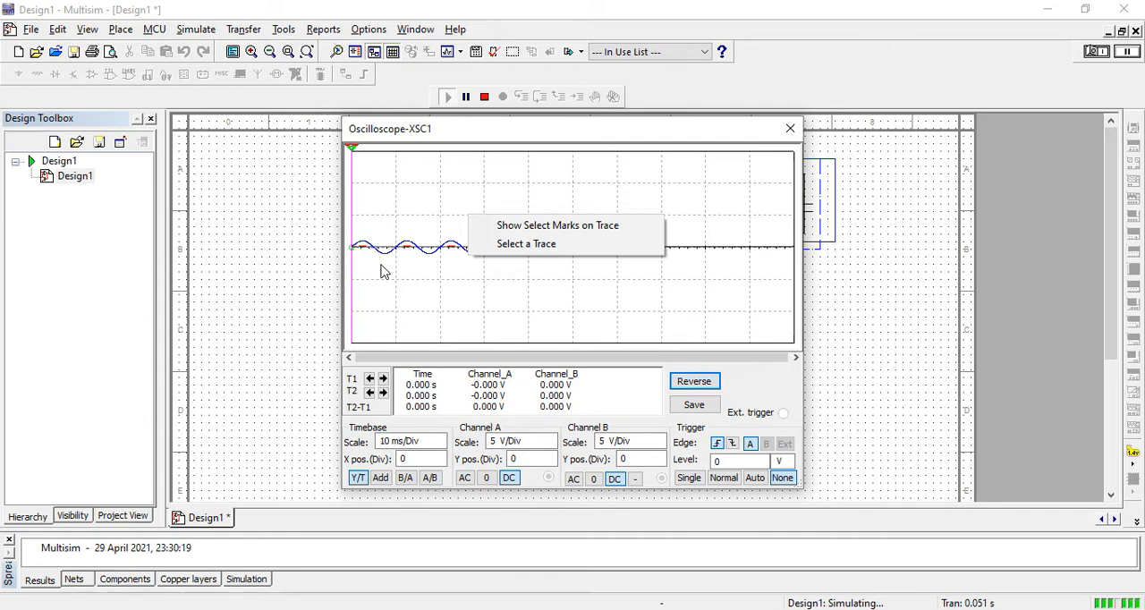
click(268, 277)
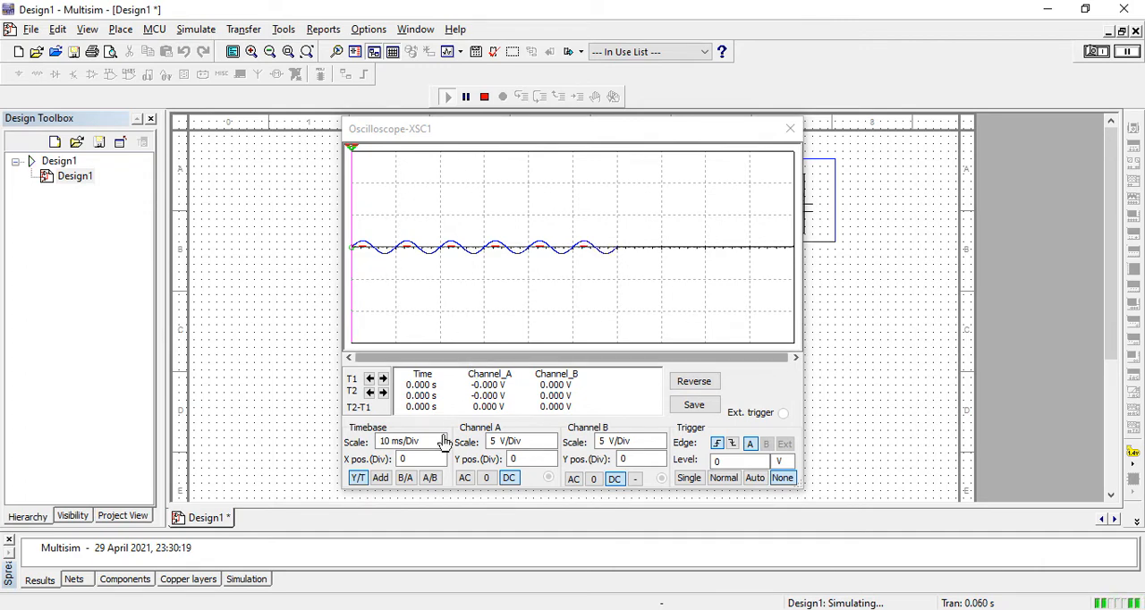
Step: Set the oscilloscope's timebase scale to 5 ms/Div
click(439, 440)
click(439, 440)
click(440, 448)
click(440, 448)
click(440, 448)
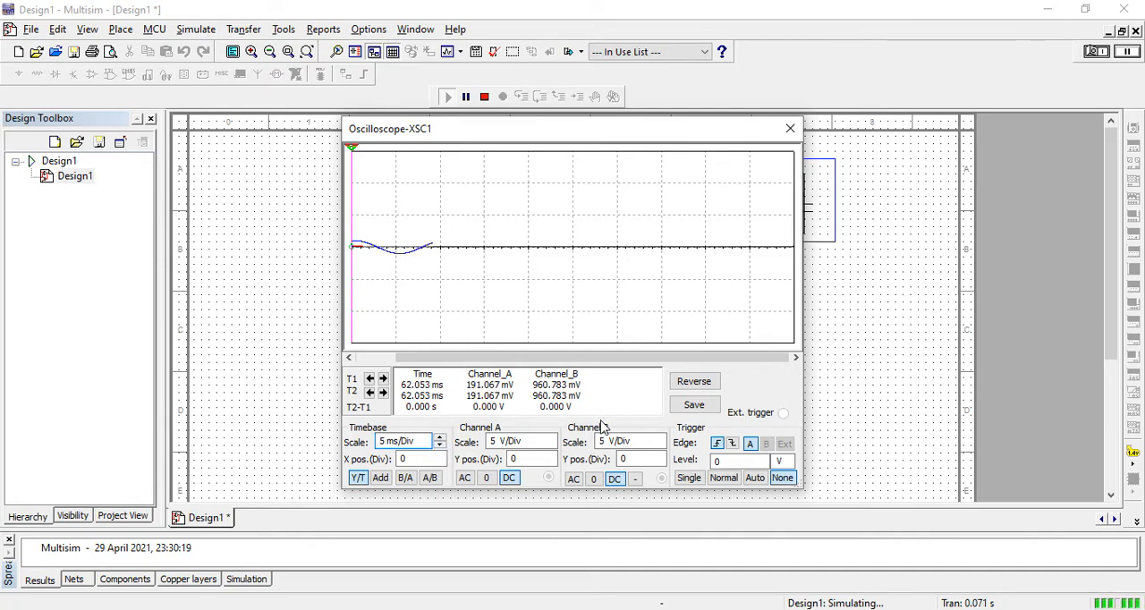
Step: Adjust the oscilloscope's channel A scale to 200 mV/Div
click(550, 440)
click(551, 439)
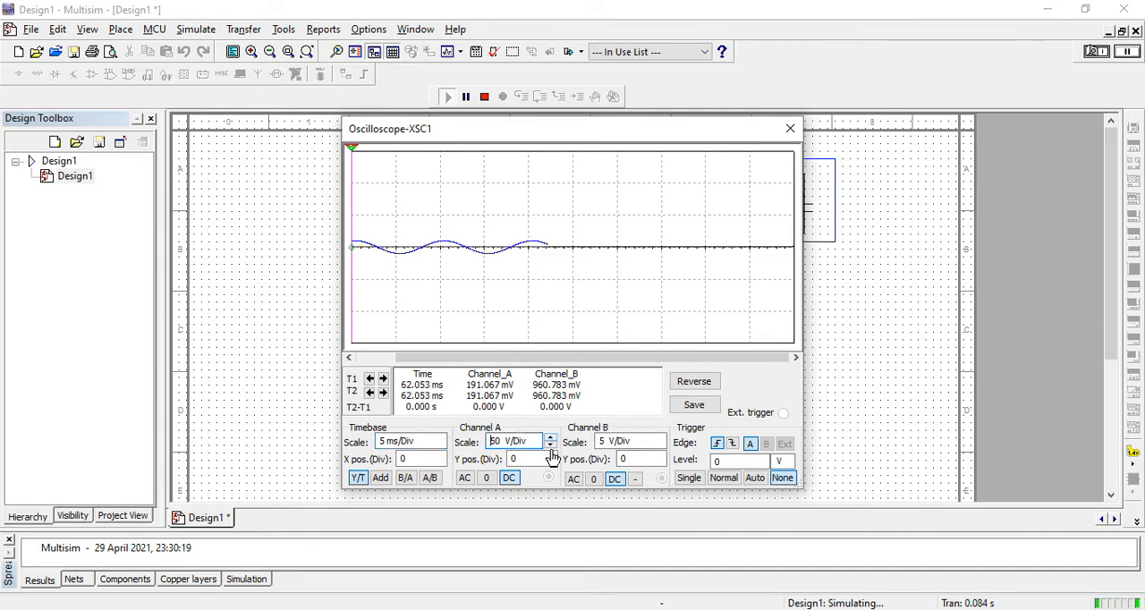
click(551, 447)
click(551, 447)
click(551, 448)
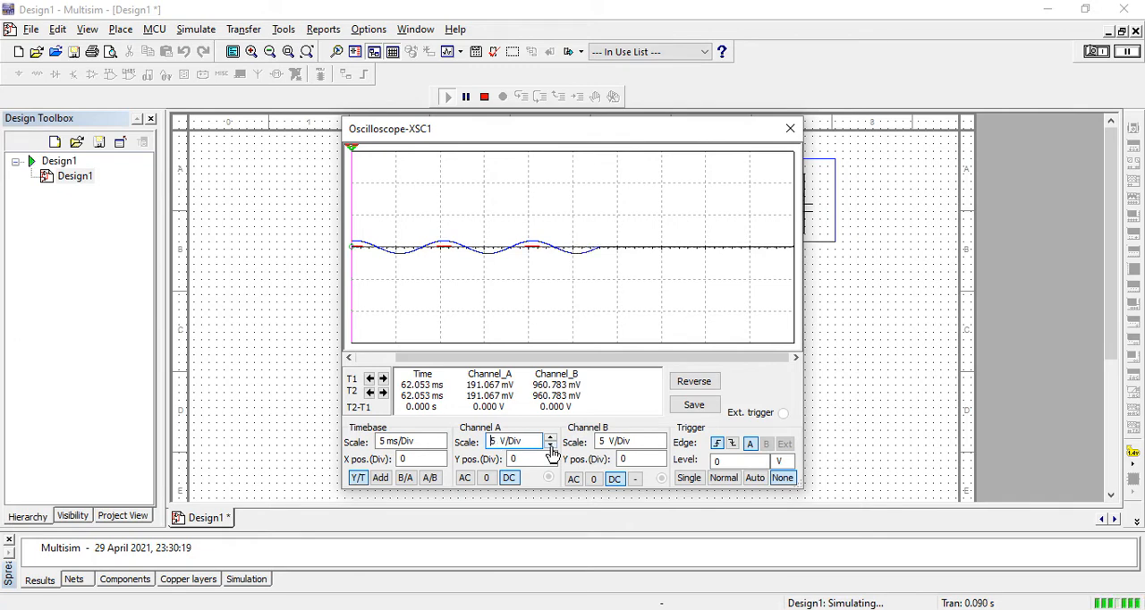
click(551, 447)
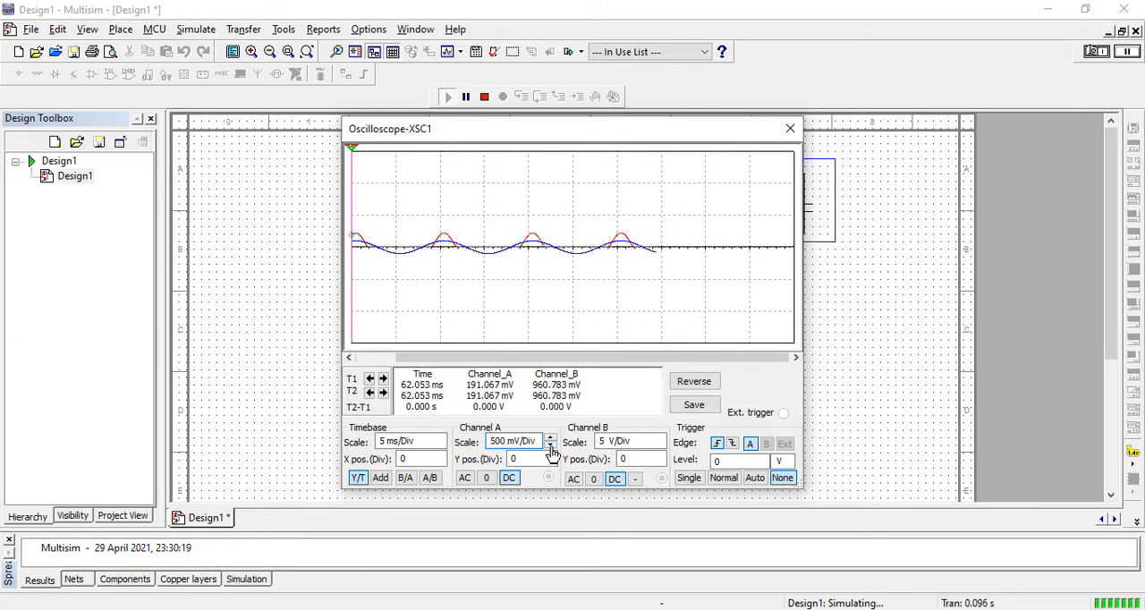
click(551, 447)
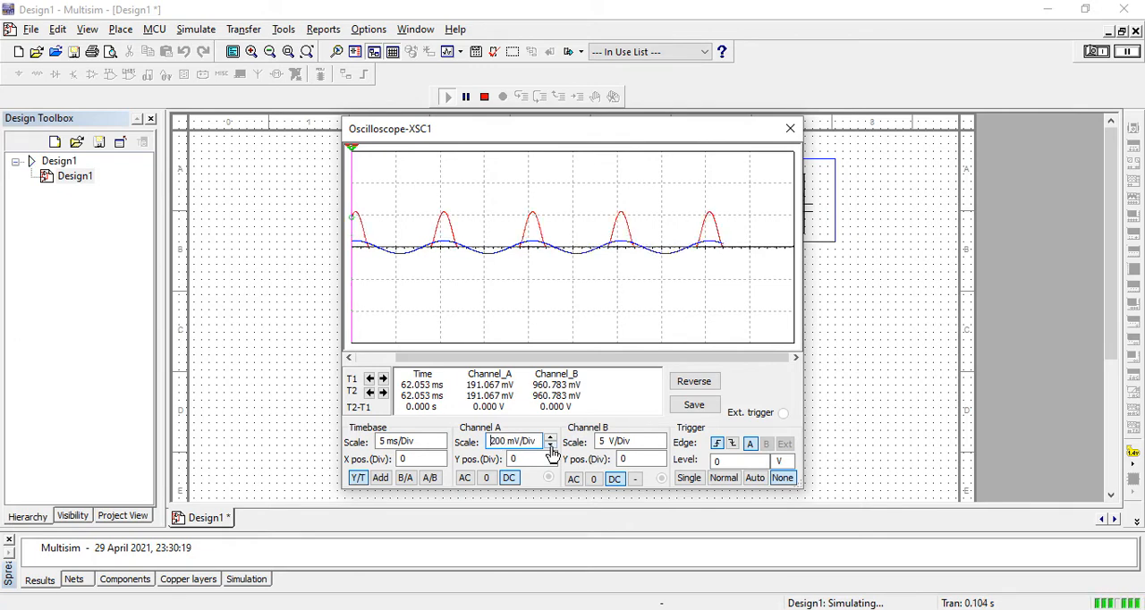
Step: Set the oscilloscope's channel B scale to 500 mV/Div
click(660, 447)
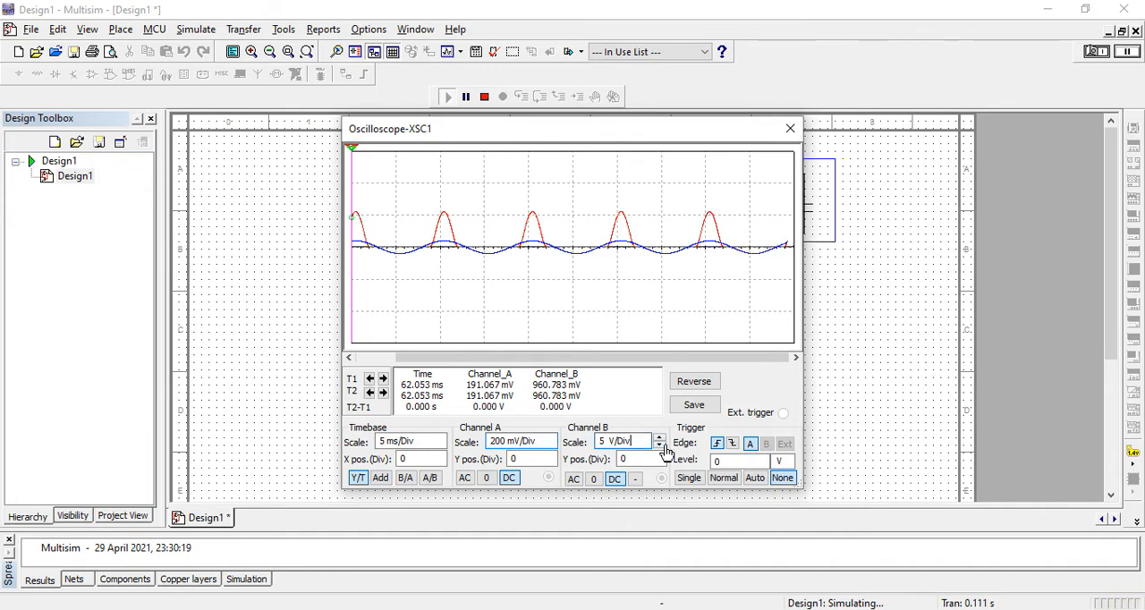
click(660, 447)
click(660, 447)
click(660, 447)
click(660, 448)
click(660, 447)
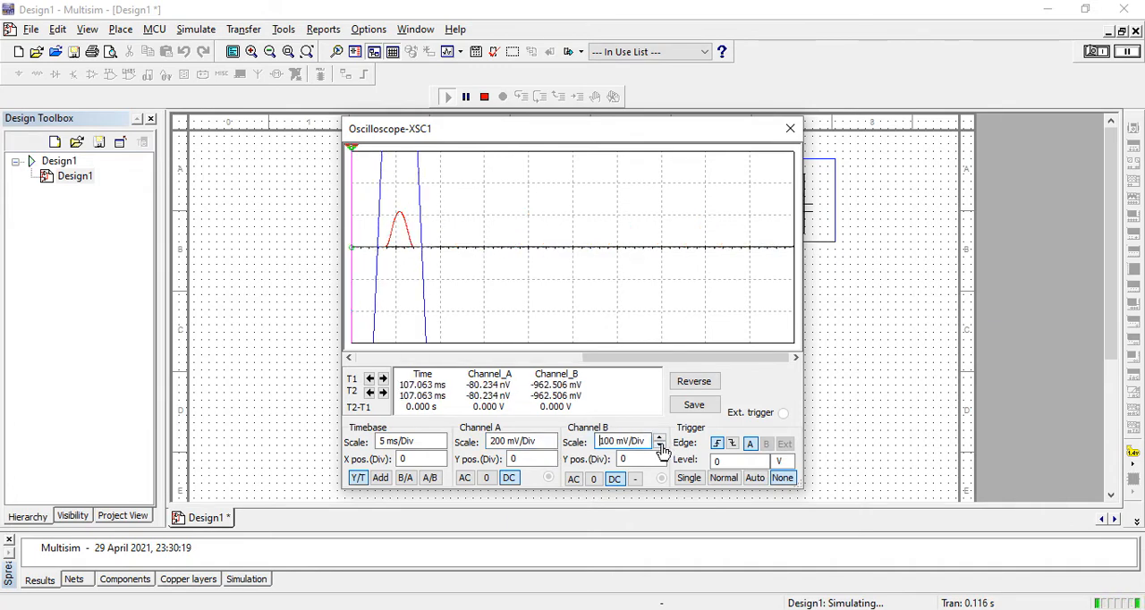
click(660, 440)
click(660, 440)
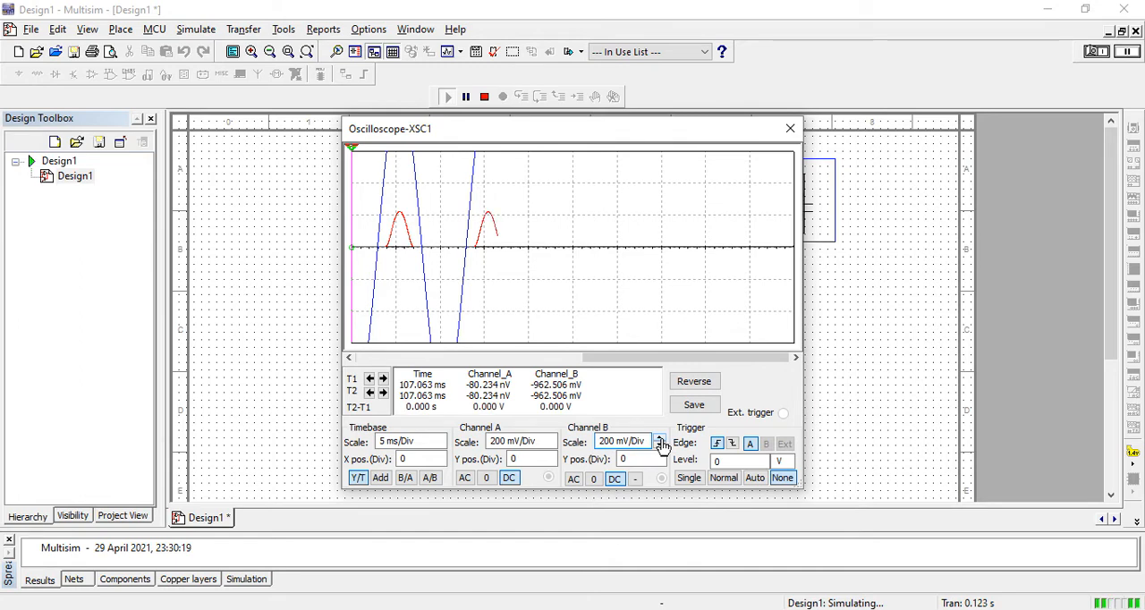
Step: Set the channel A scale to 500 mV/Div so it matches channel B
click(551, 447)
click(551, 447)
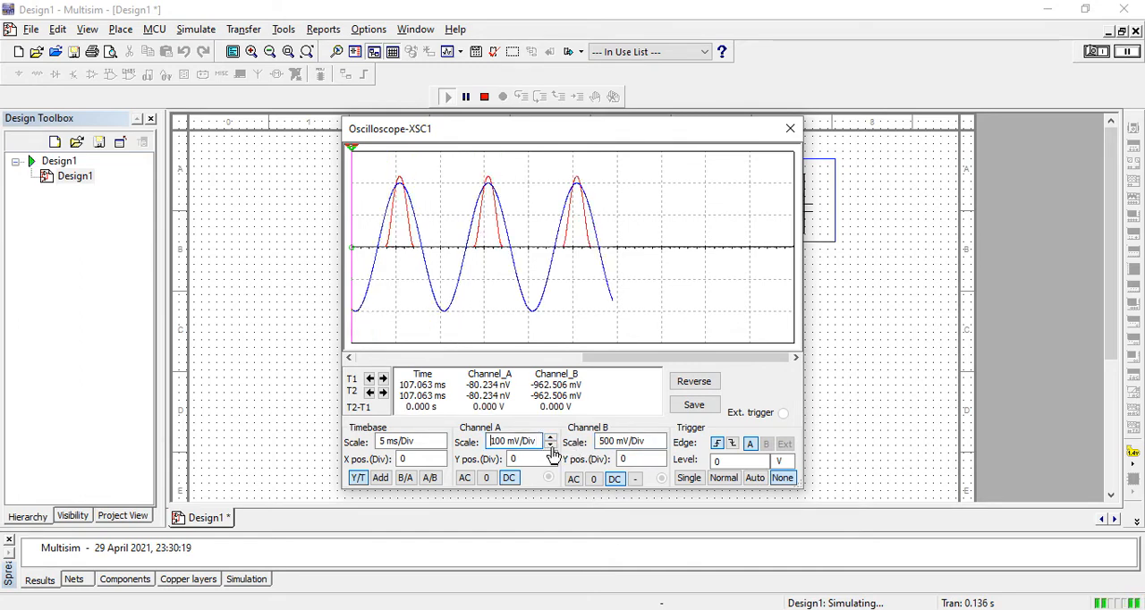
click(550, 440)
click(550, 440)
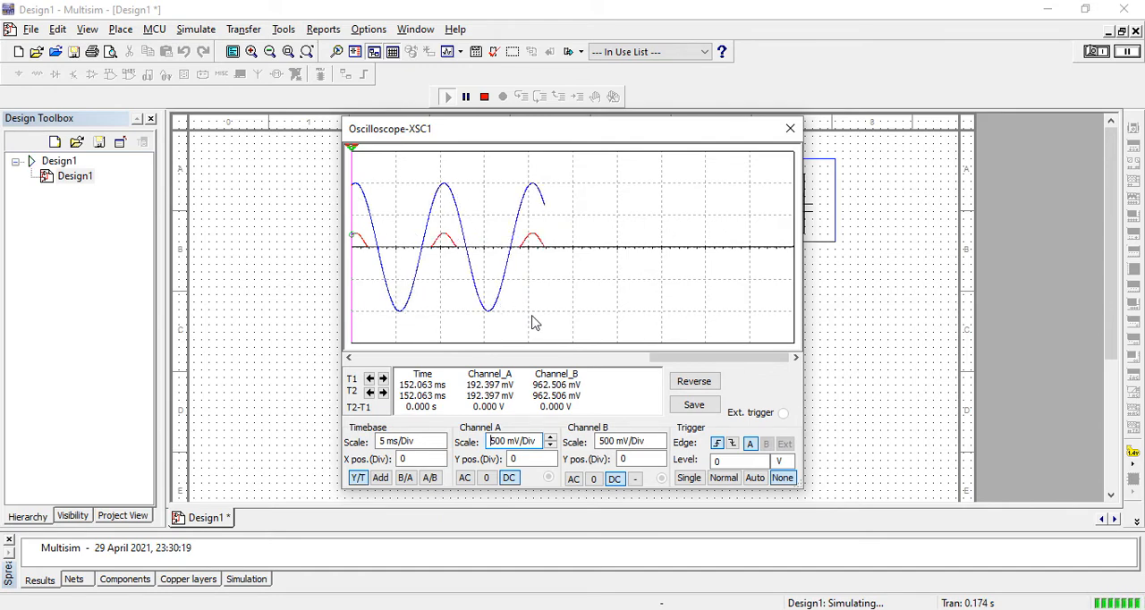
Step: Shift the oscilloscope window partly off the XSC1 symbol and stop the simulation
drag(582, 130, 398, 165)
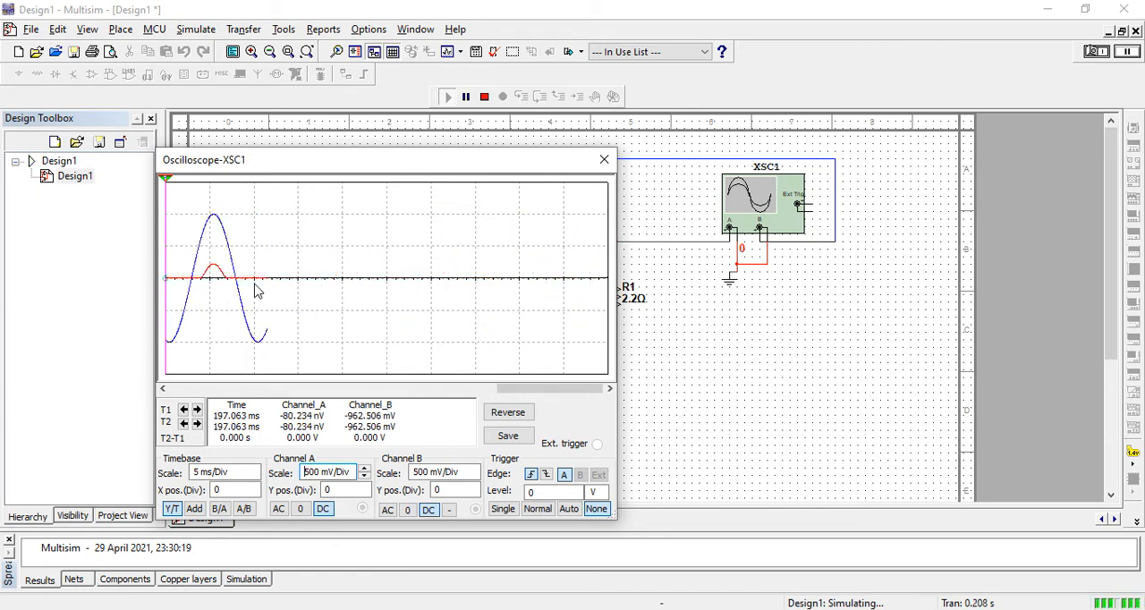
drag(388, 167, 509, 130)
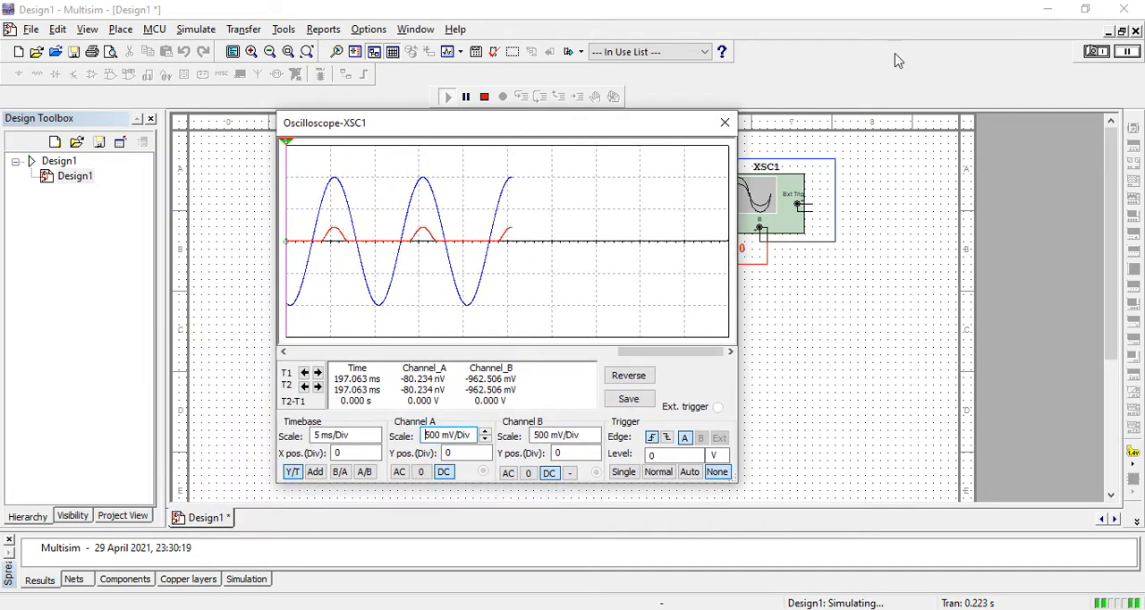
click(1093, 51)
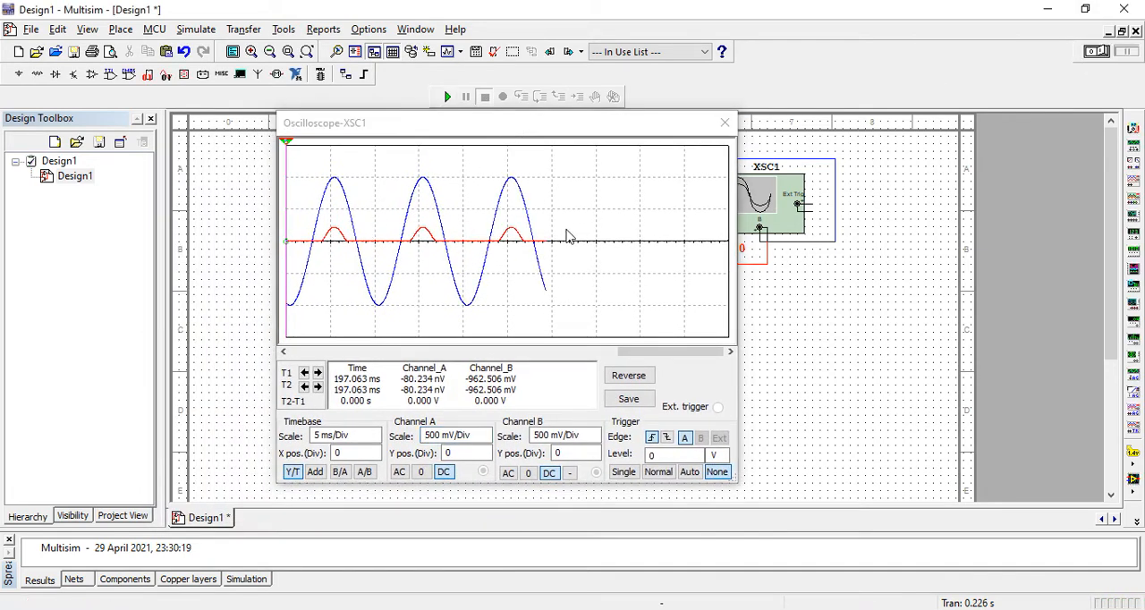
Step: Place cursor T2 on the second waveform peak and cursor T1 on the first to read the channel voltages
drag(287, 143, 391, 136)
drag(399, 138, 421, 134)
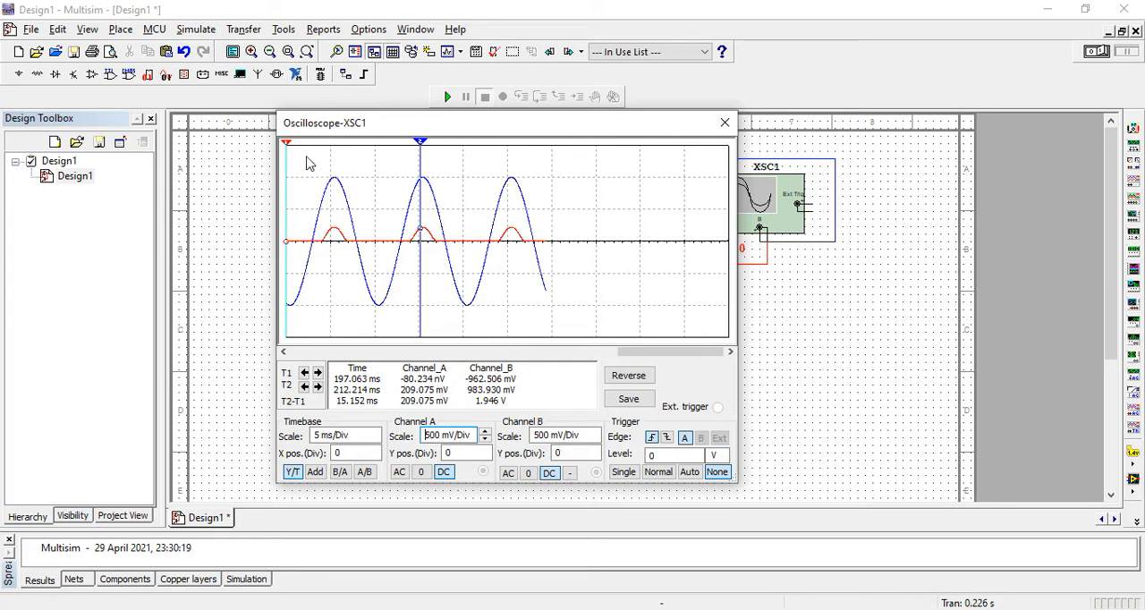
drag(288, 147, 333, 148)
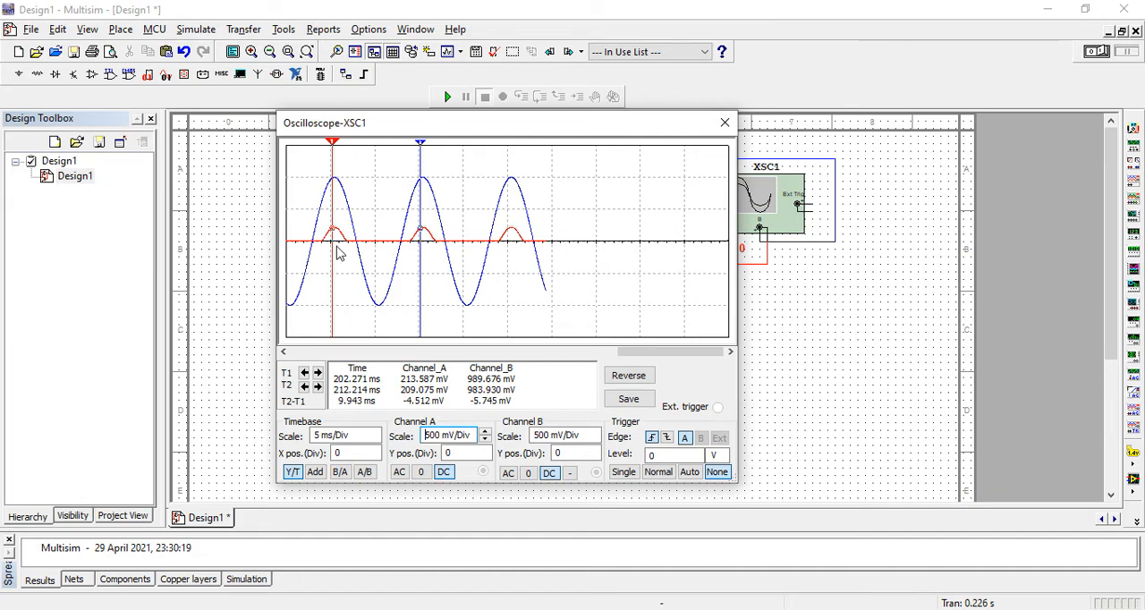
Step: Move the oscilloscope window aside to check the circuit, and close it
drag(417, 130, 408, 179)
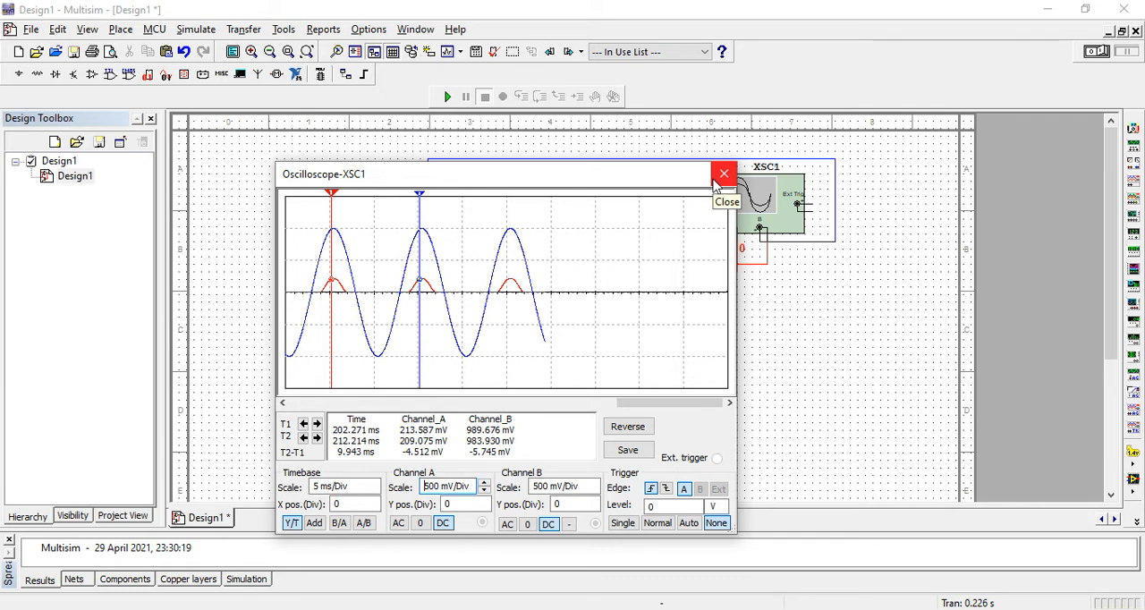
click(483, 481)
click(484, 491)
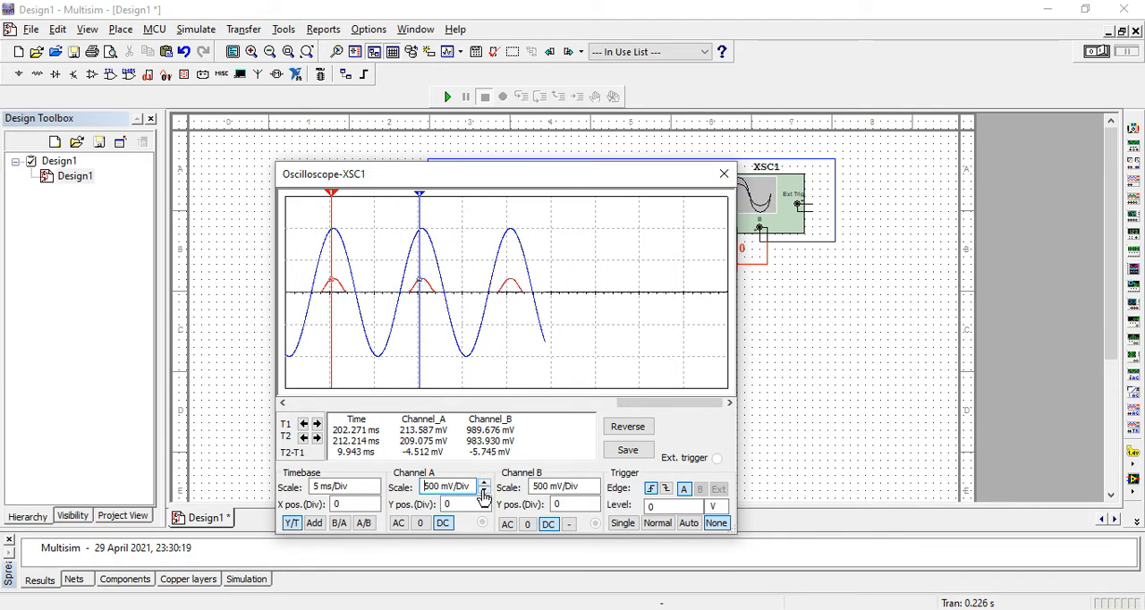
drag(631, 180, 776, 90)
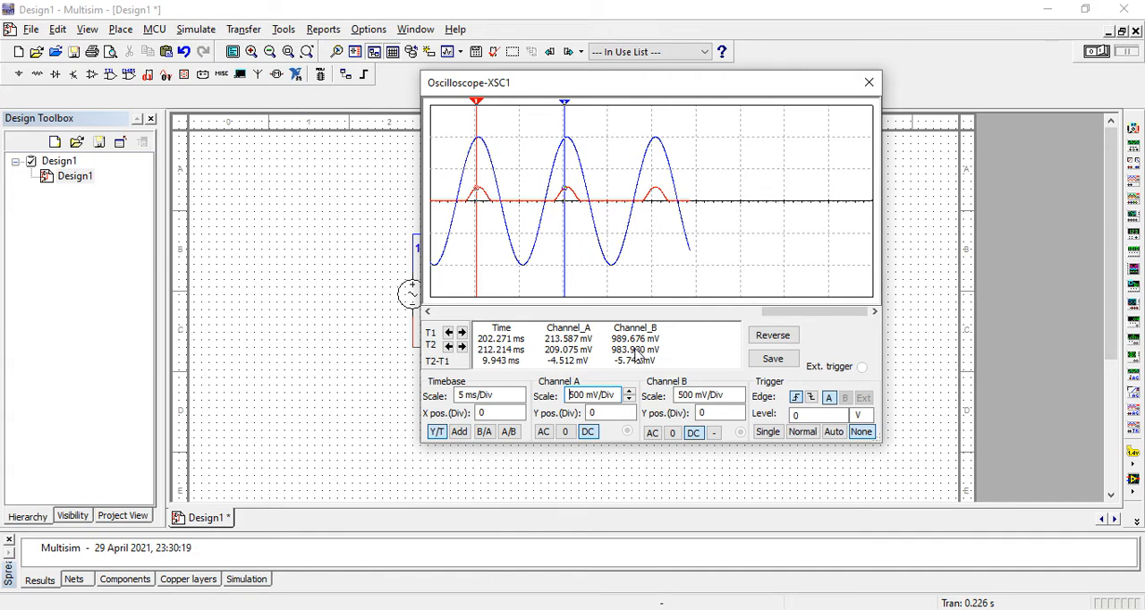
click(879, 83)
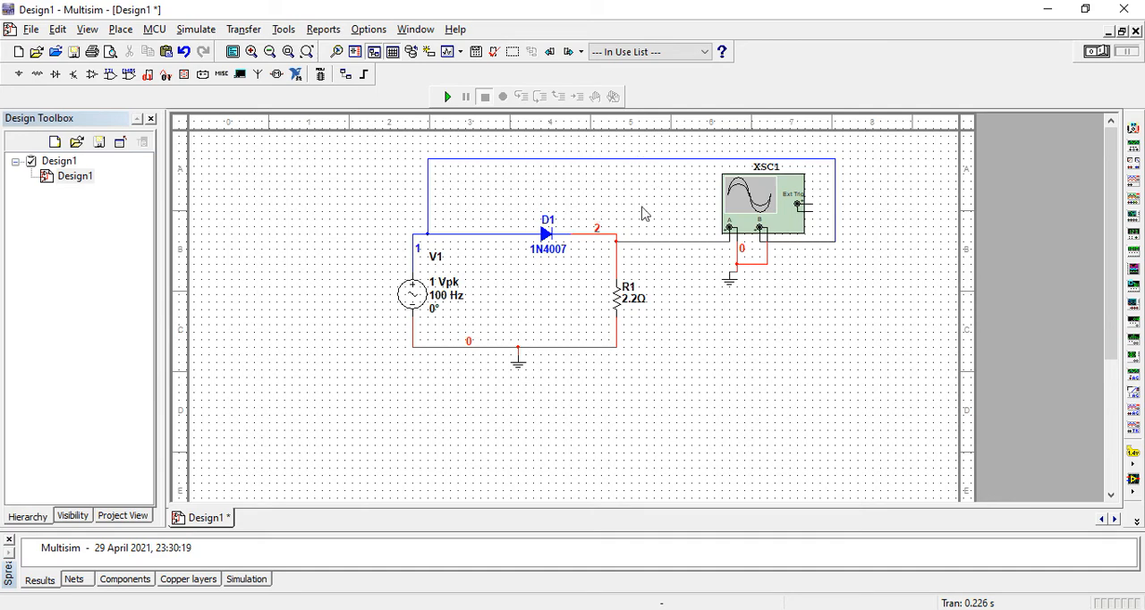
Step: Delete the wires connecting resistor R1 to diode D1, oscilloscope channel A and the ground line
right_click(641, 238)
click(659, 250)
right_click(617, 261)
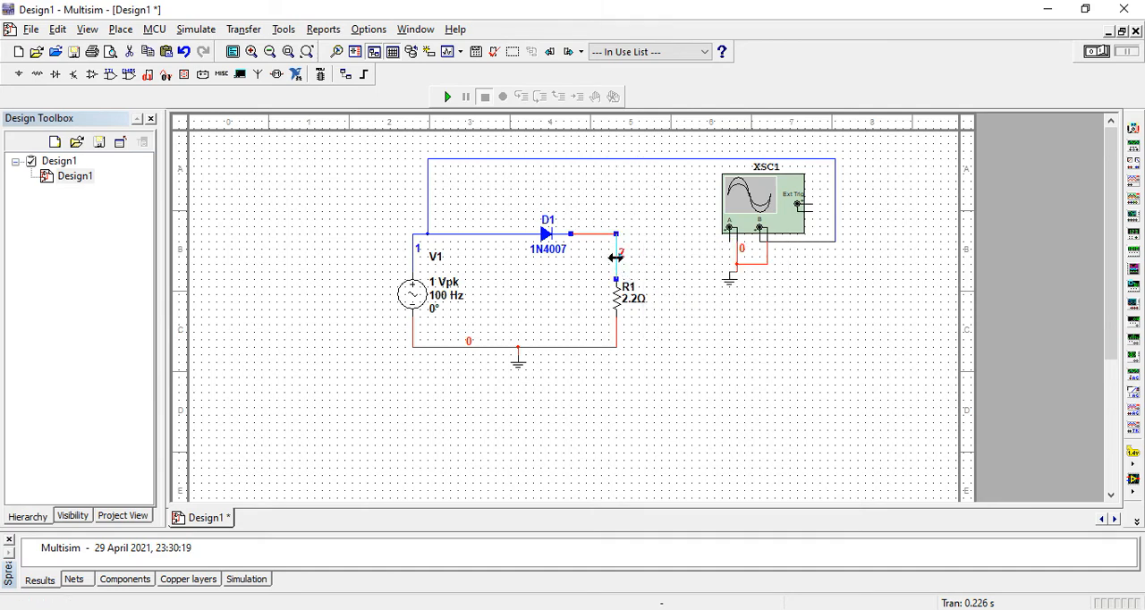
click(625, 270)
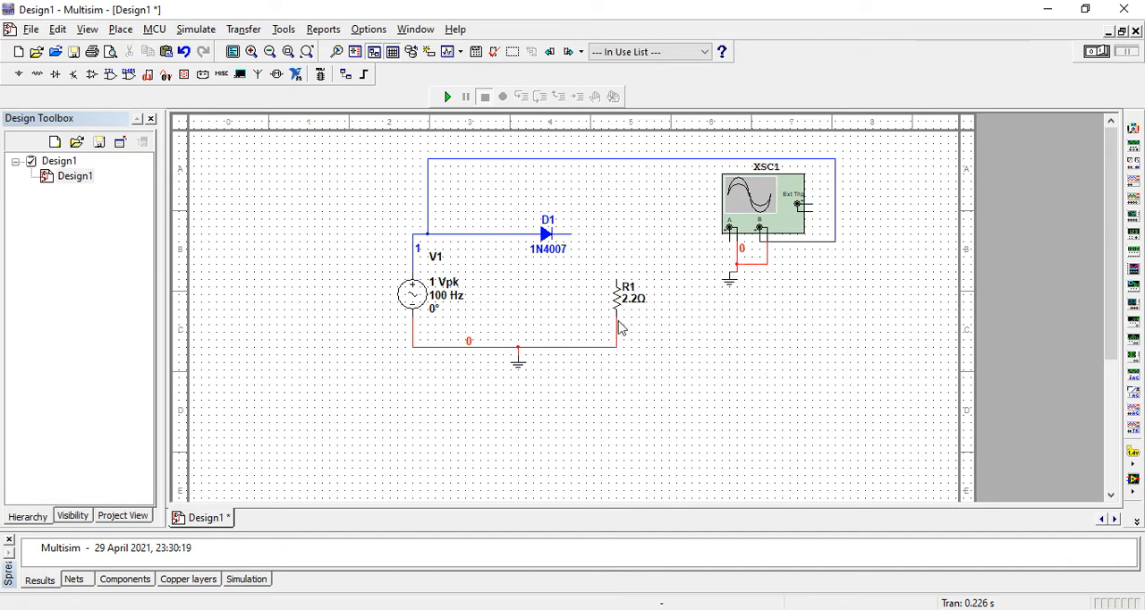
click(617, 325)
right_click(617, 326)
click(633, 333)
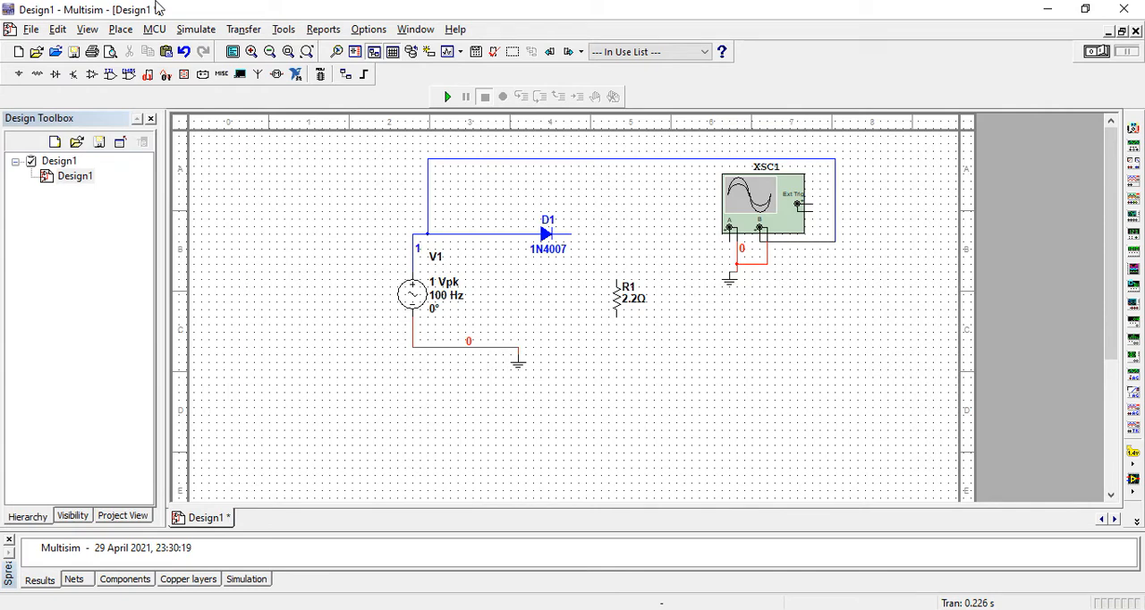
Step: Place a 0.0039 µF capacitor from the CAPACITOR family between diode D1 and resistor R1
click(124, 30)
click(140, 52)
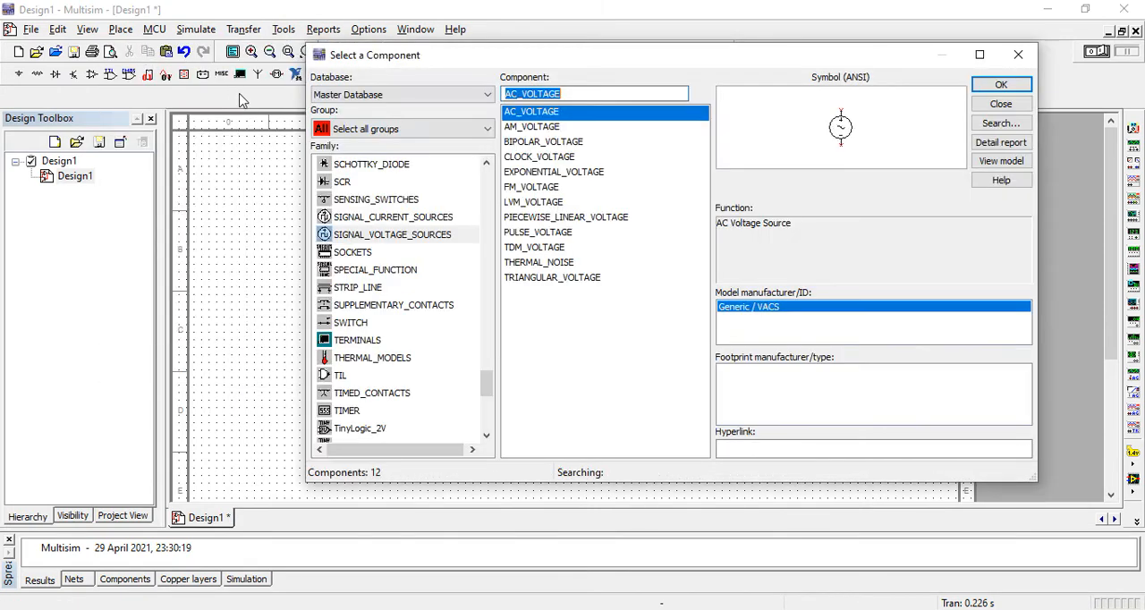
drag(486, 383, 474, 237)
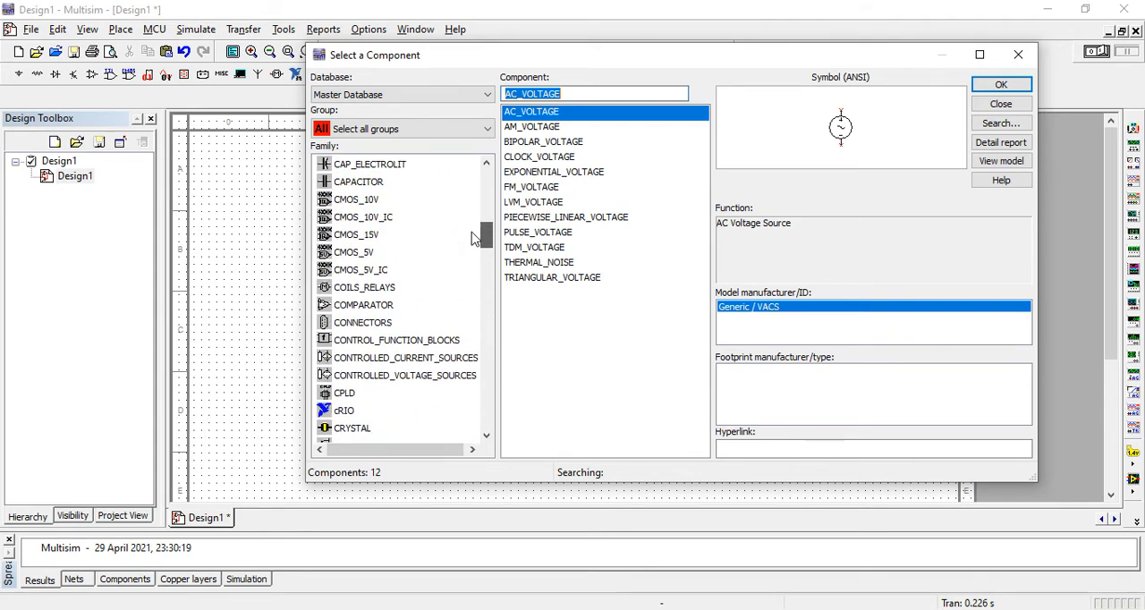
click(375, 182)
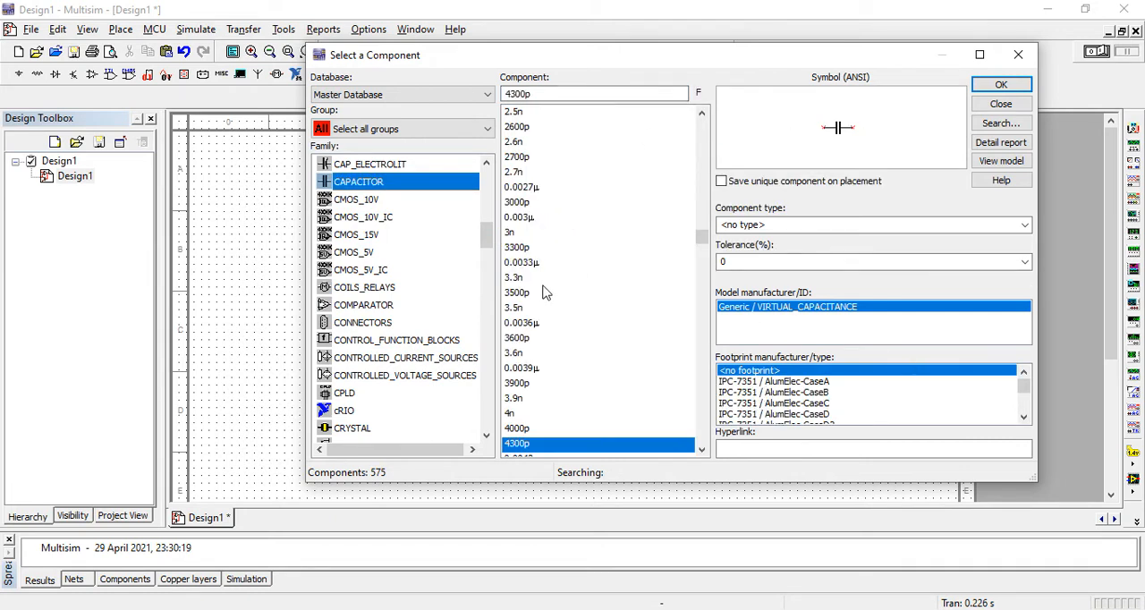
double_click(523, 369)
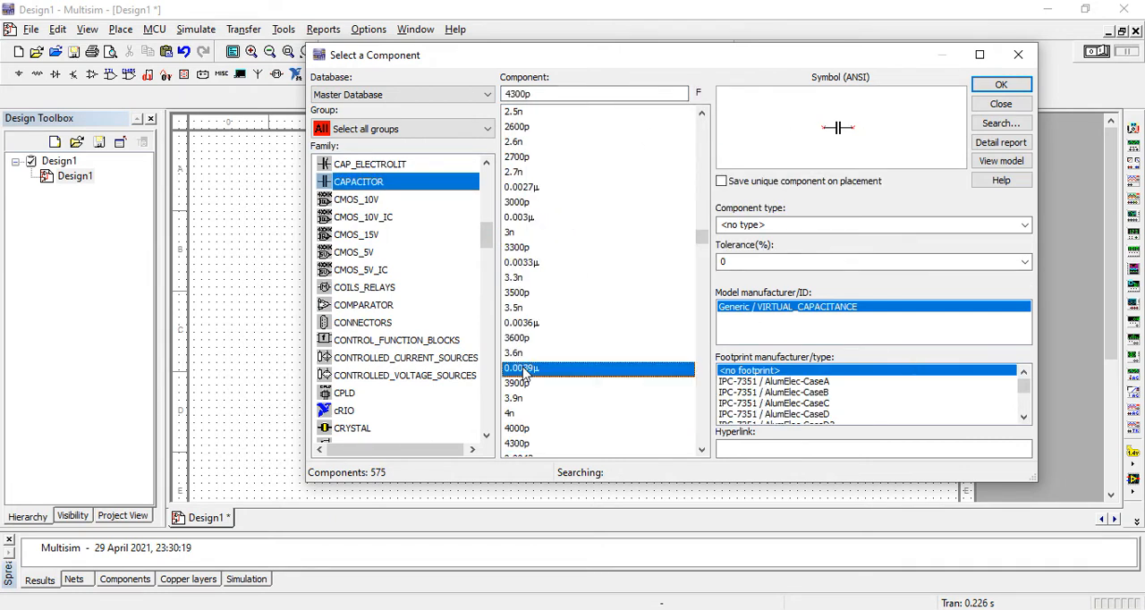
click(567, 308)
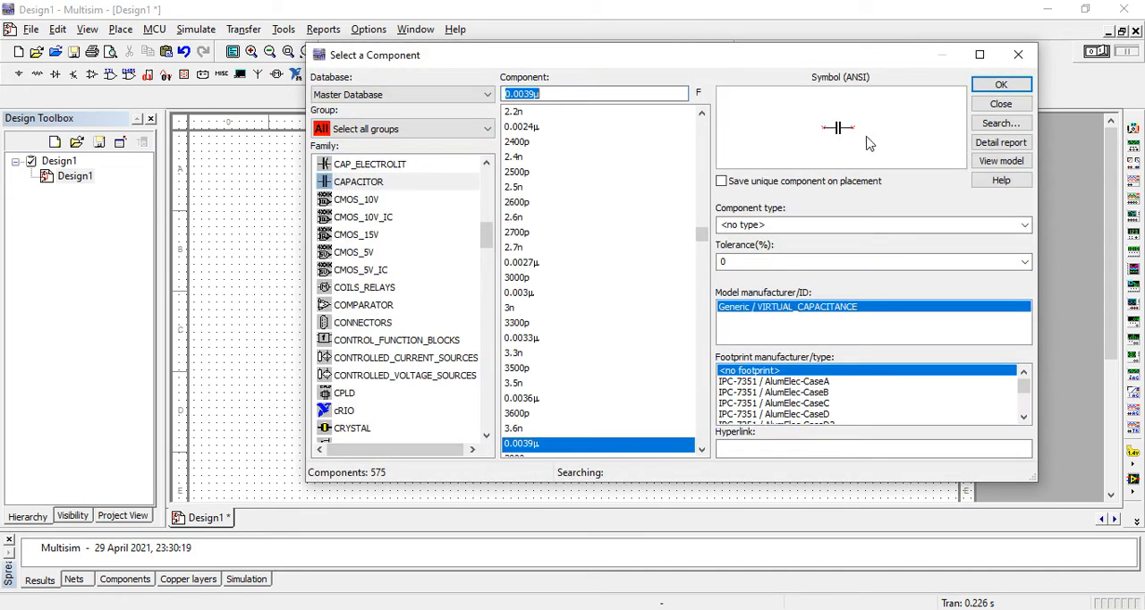
click(1017, 54)
Step: Rotate capacitor C1 90 degrees clockwise so it stands vertically
click(583, 302)
right_click(582, 300)
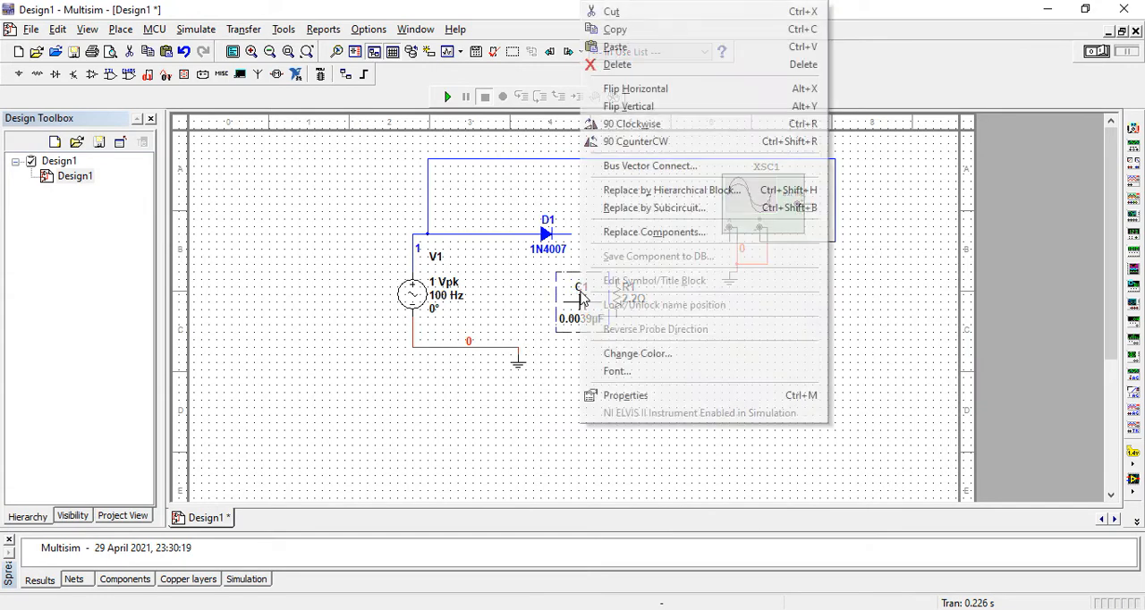
click(626, 118)
click(674, 332)
Step: Move resistor R1 away from the circuit and put capacitor C1 in its former place
drag(627, 293, 662, 288)
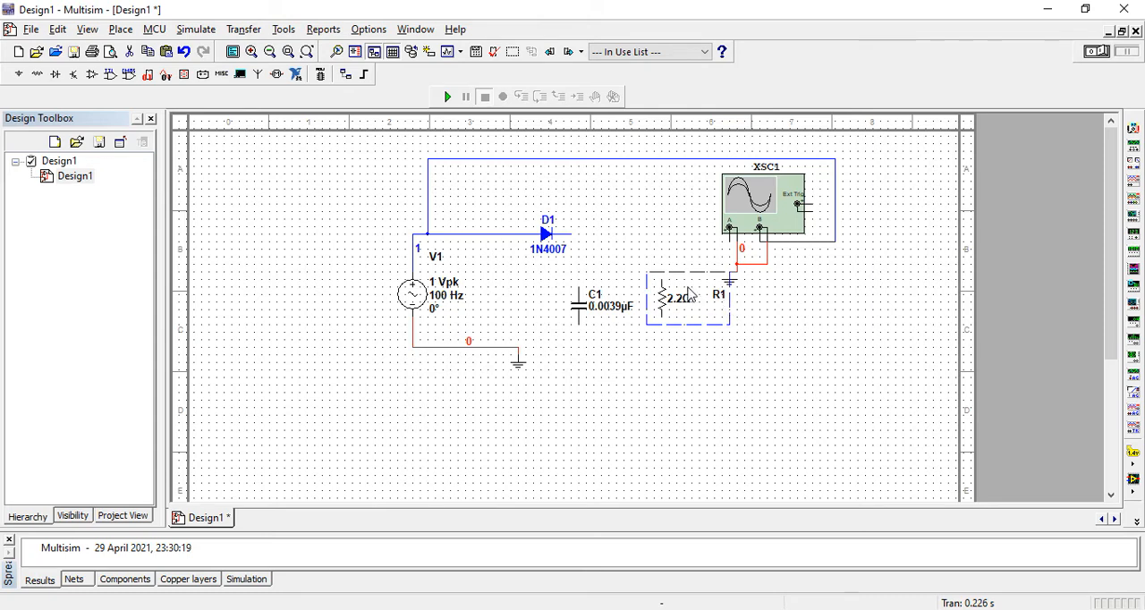
key(ctrl+z)
drag(633, 291, 860, 412)
drag(583, 306, 621, 299)
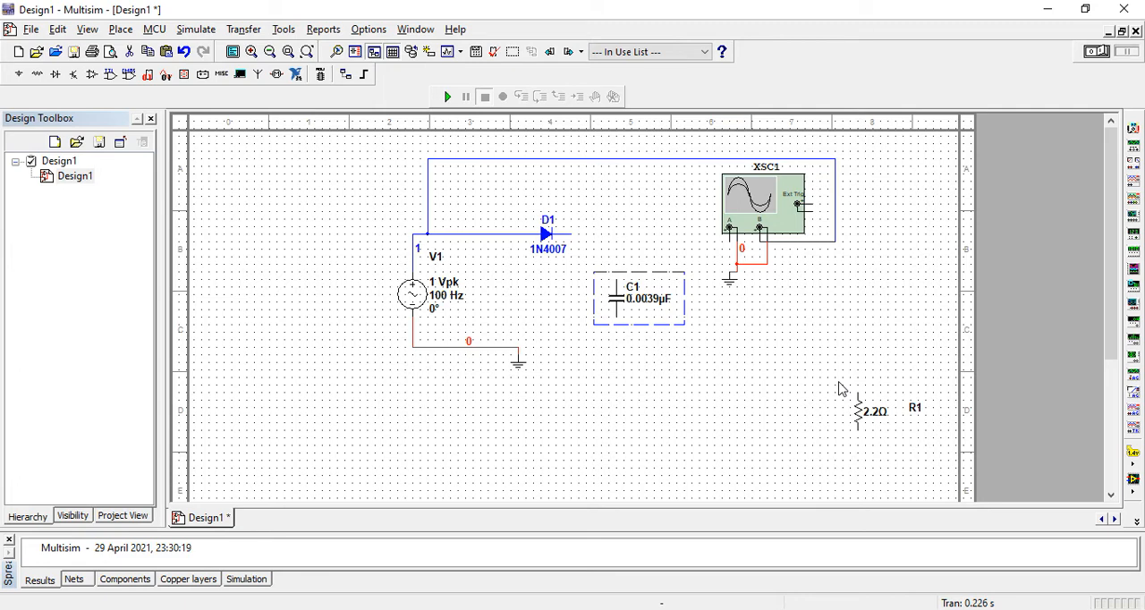
Step: Wire diode D1's cathode to the upper end of C1 and C1's lower end to the ground line
click(579, 249)
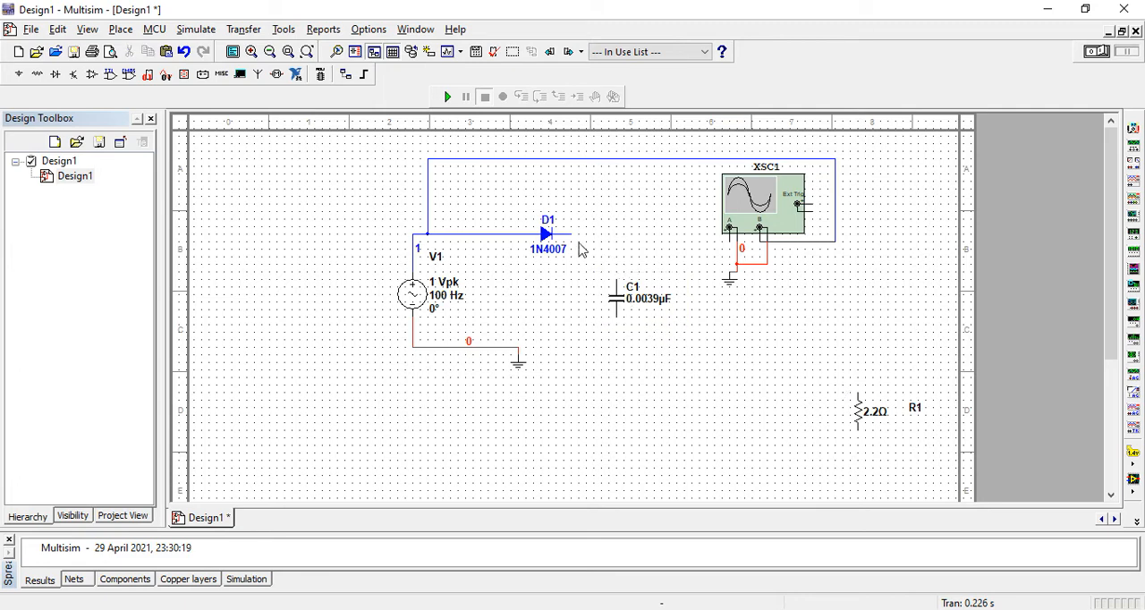
click(573, 235)
click(616, 295)
click(517, 348)
Step: Set capacitor C1's capacitance to 1 µF
click(647, 298)
double_click(649, 301)
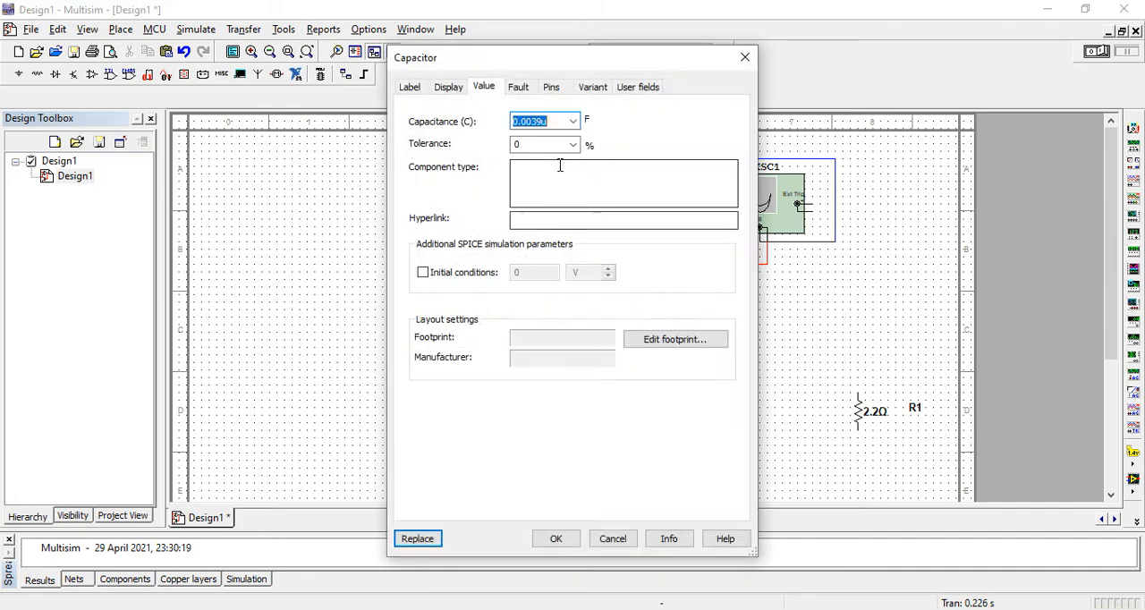
drag(542, 123, 469, 129)
click(543, 122)
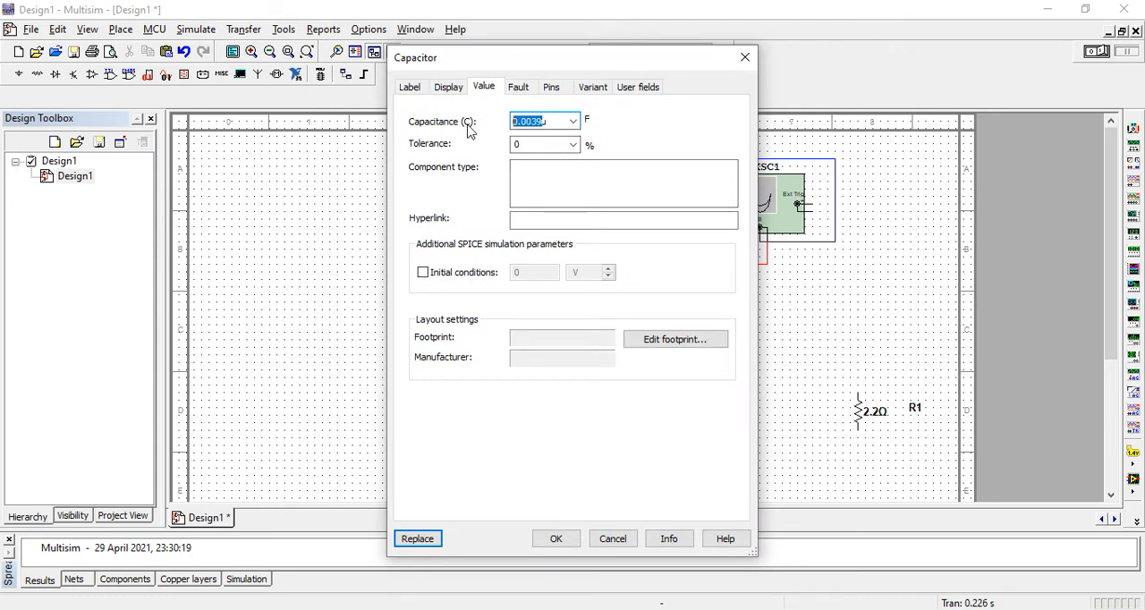
text(1)
click(559, 540)
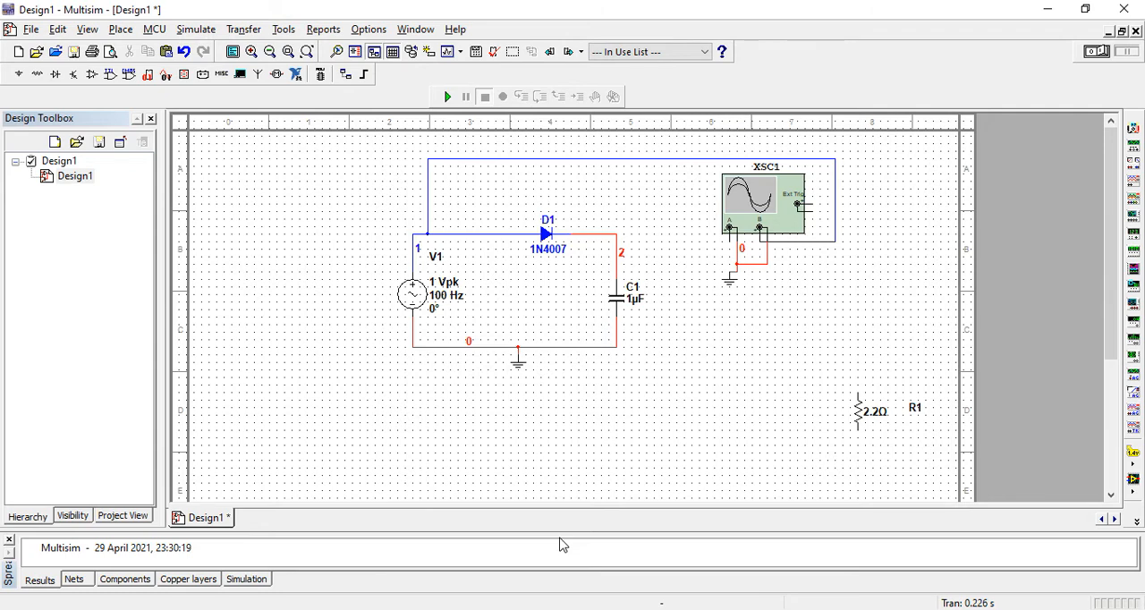
Step: Wire oscilloscope XSC1's channel A positive terminal to the node between D1 and C1, and run the simulation to view both waveforms
click(728, 237)
click(617, 239)
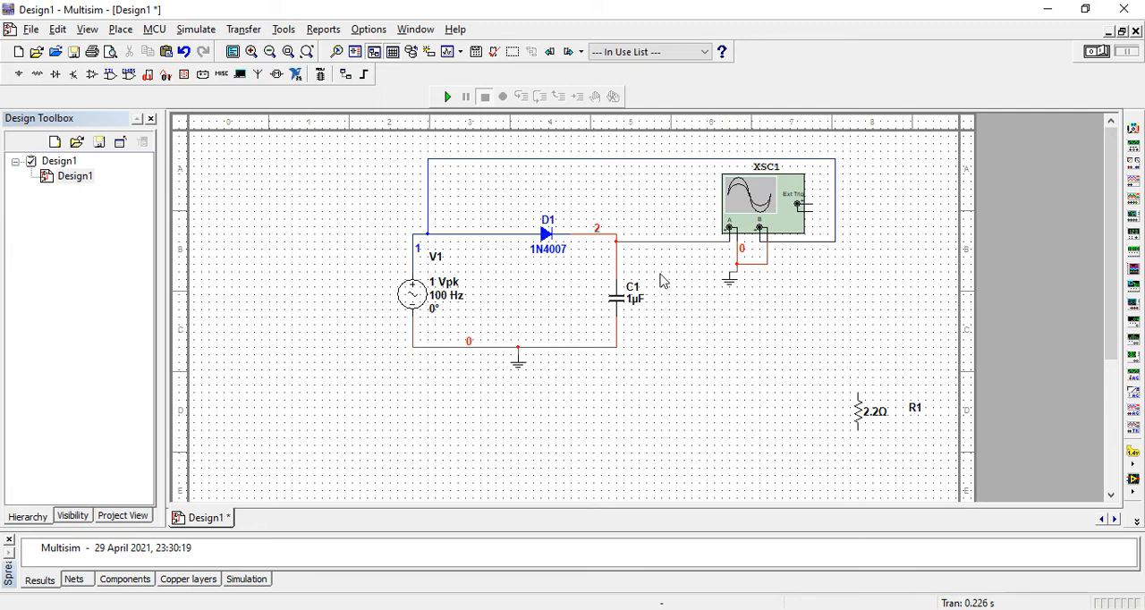
click(448, 98)
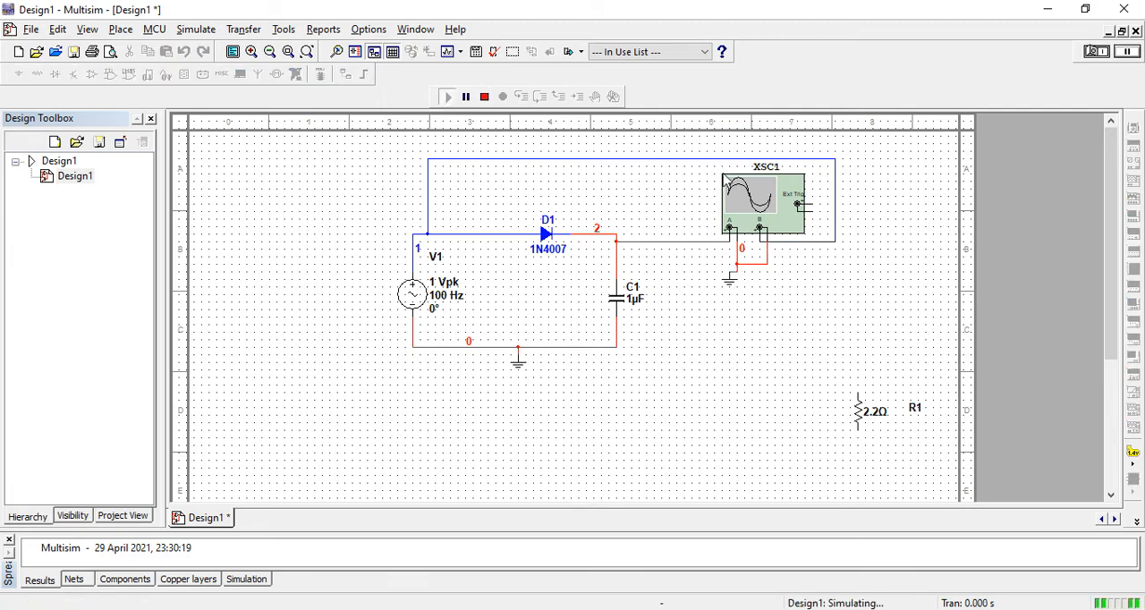
double_click(756, 195)
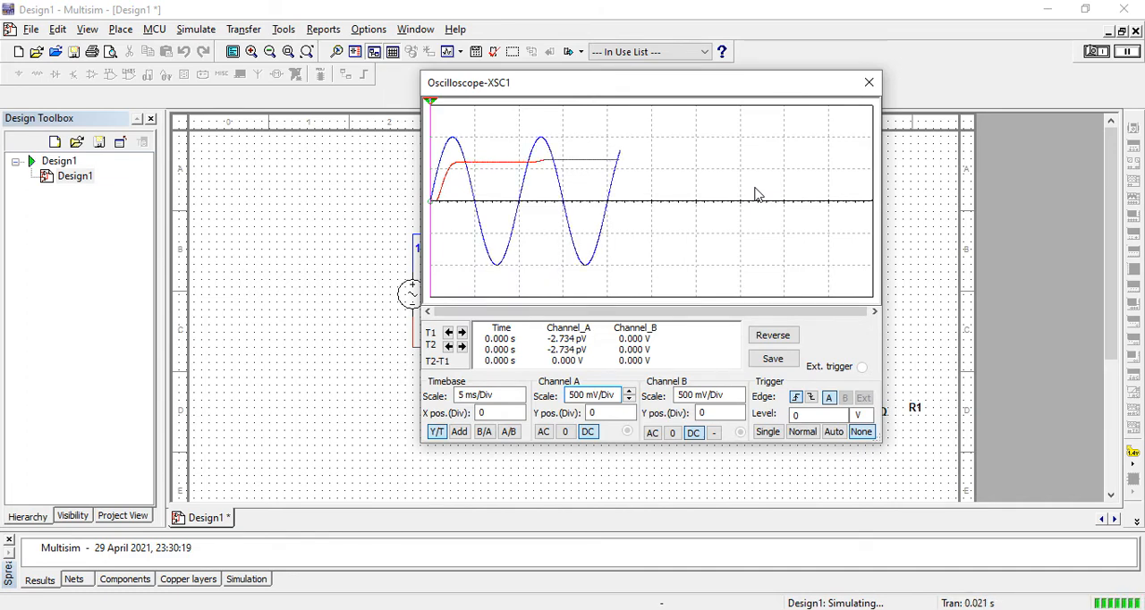
click(868, 82)
click(635, 298)
double_click(635, 298)
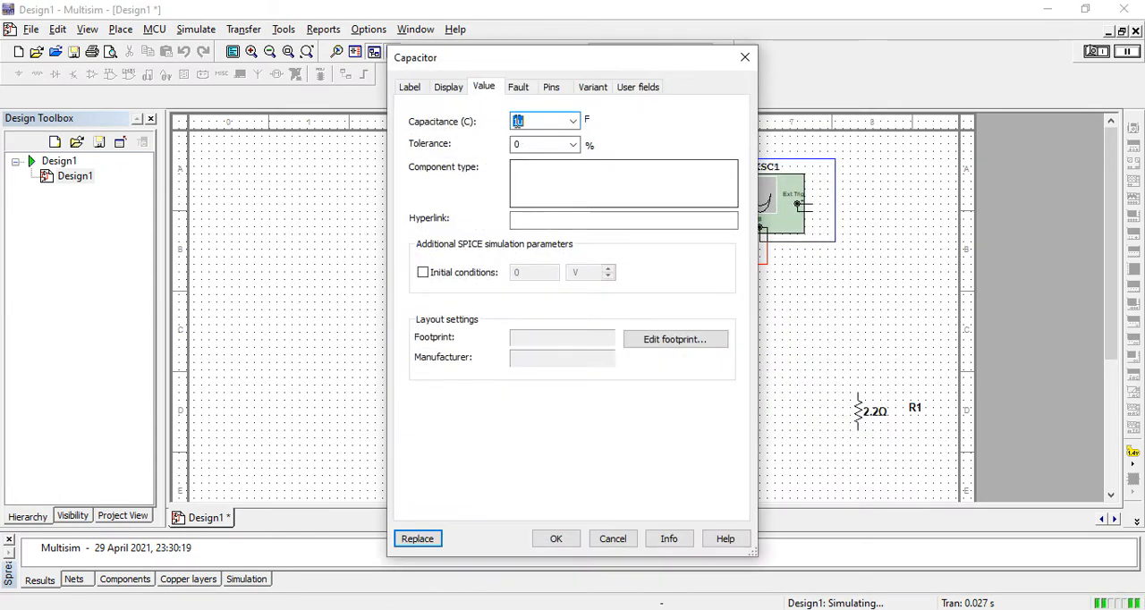
click(744, 56)
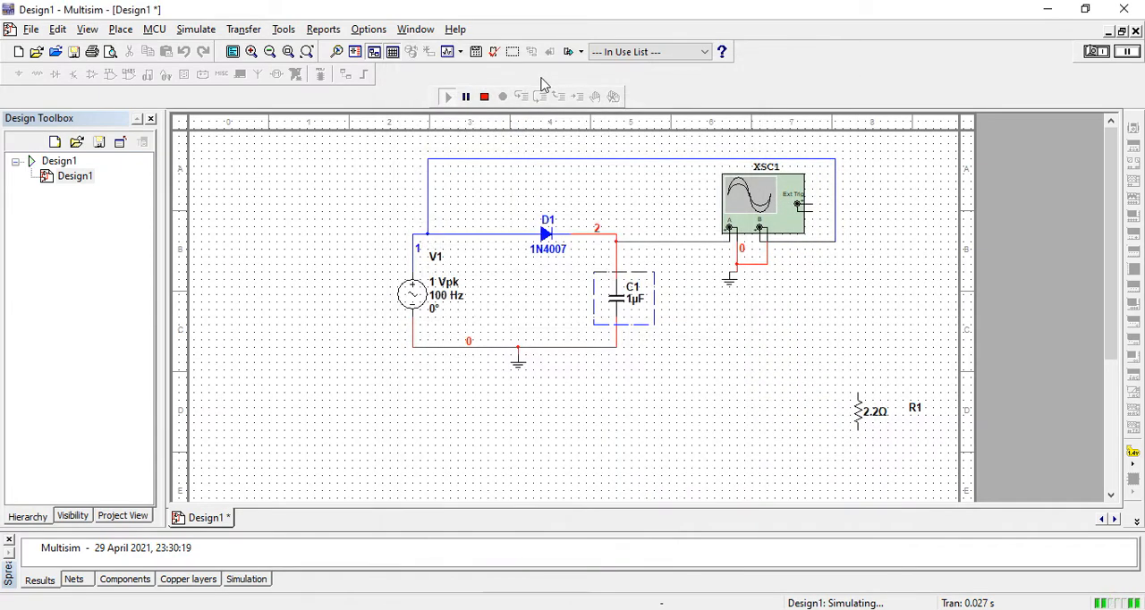
Step: Set capacitor C1's capacitance to 0.01 µF and rerun the simulation to view the waveforms on oscilloscope XSC1
click(484, 96)
double_click(617, 301)
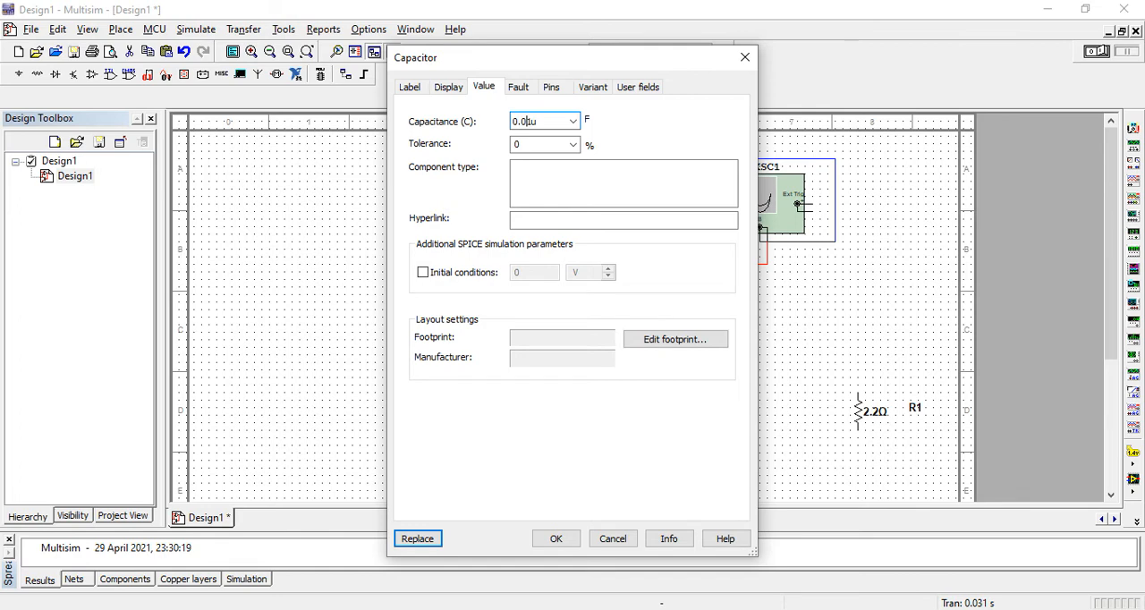
click(562, 542)
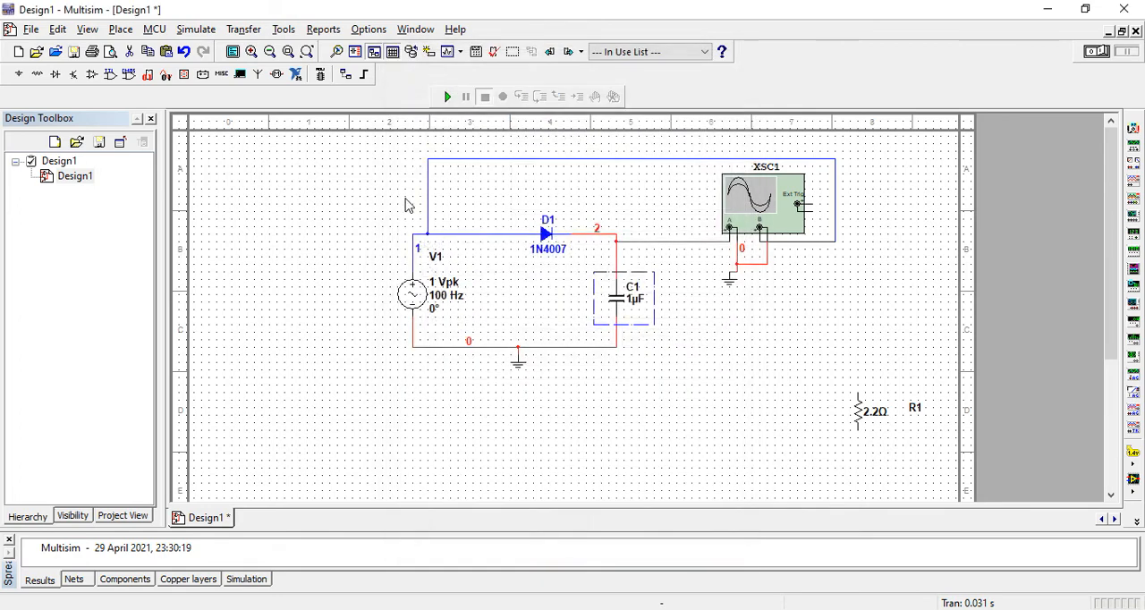
click(447, 97)
double_click(765, 195)
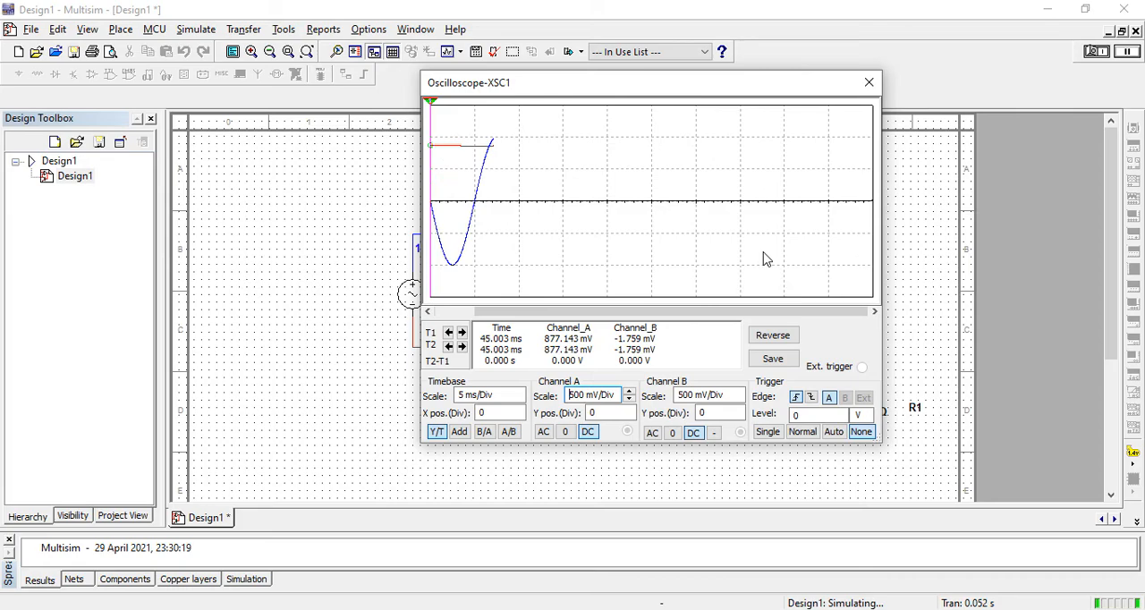
Step: Switch to the PowerPoint presentation E1L3 and show slide 5 on the half wave rectifier with capacitor filter
key(alt+Tab)
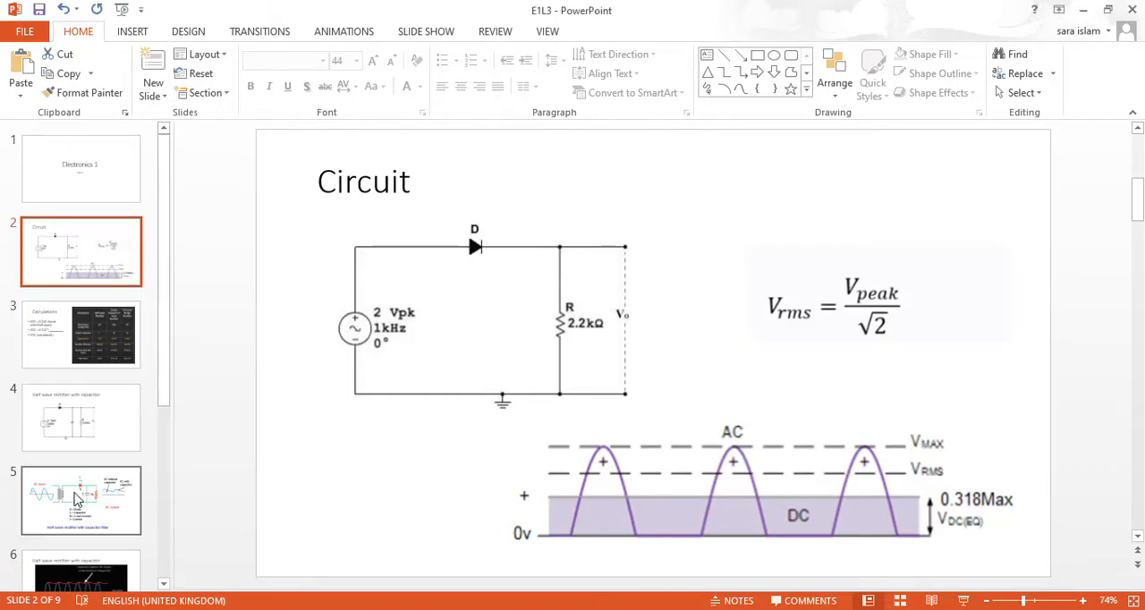
click(77, 499)
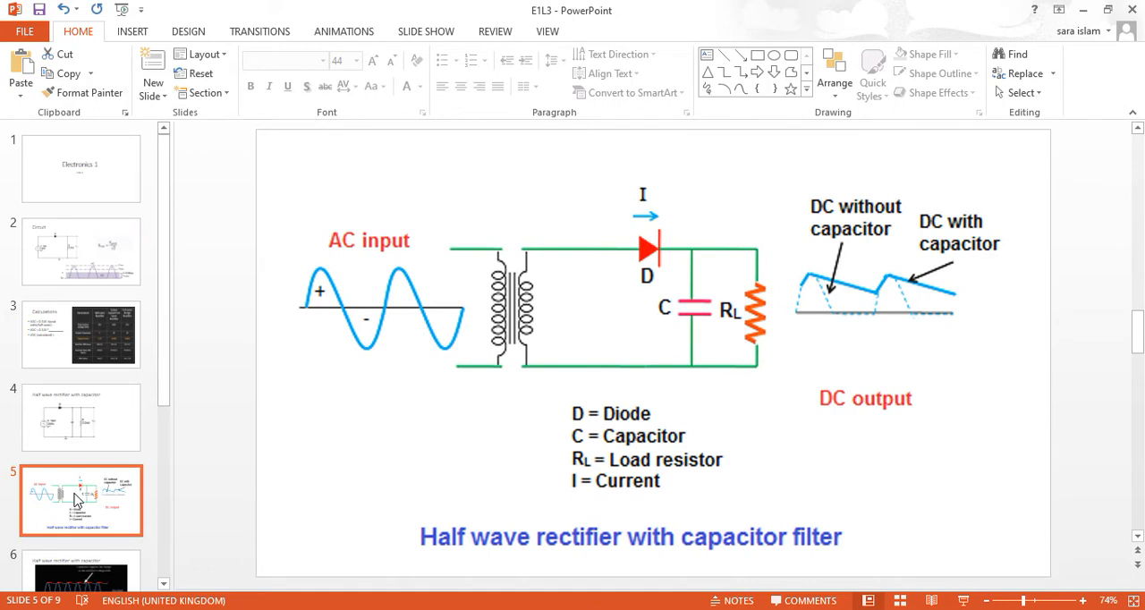